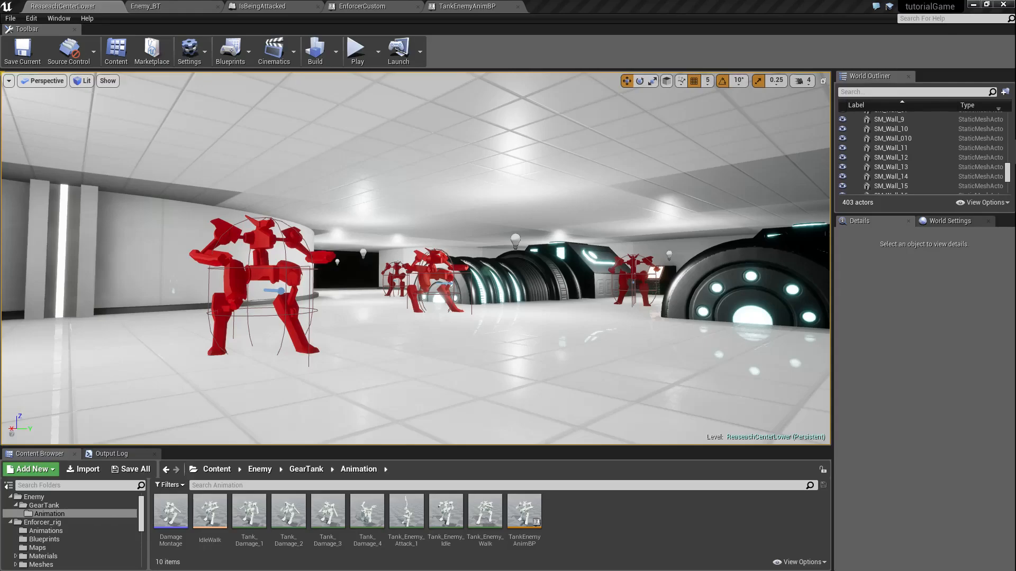
# Step: Fly through the ReaseachCenterLower level to examine the red tank enemies and the player character beside the blue camera
pyautogui.moveTo(215, 284); pyautogui.dragTo(251, 283, button='right')
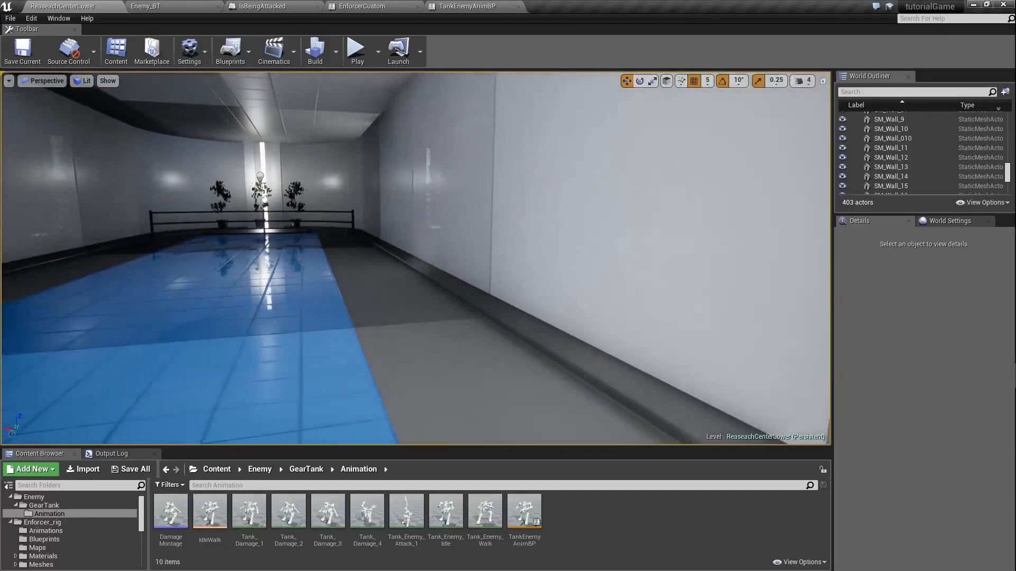
pyautogui.press('s')
pyautogui.moveTo(416, 258); pyautogui.dragTo(612, 254, button='right')
pyautogui.press('w')
pyautogui.press('s')
pyautogui.press('d')
pyautogui.press('s')
pyautogui.press('a')
pyautogui.press('s')
pyautogui.press('w')
pyautogui.press('s')
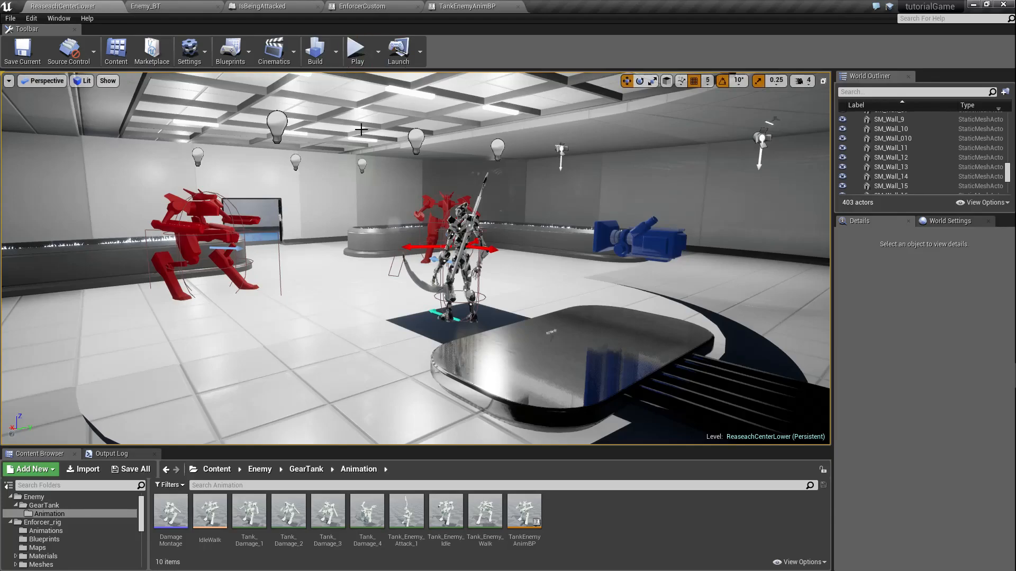
# Step: Play-test the level in the editor, end the play session, and look over the blue-tiled corridor
pyautogui.click(354, 62)
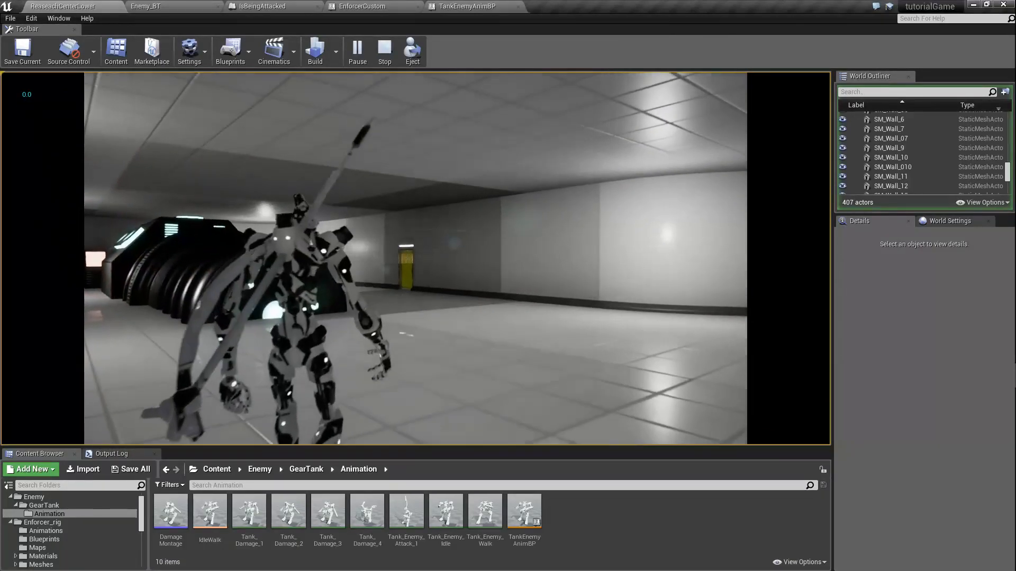
pyautogui.press('Escape')
pyautogui.moveTo(350, 188); pyautogui.dragTo(973, 206, button='right')
pyautogui.press('w')
pyautogui.press('s')
pyautogui.press('w')
pyautogui.moveTo(438, 172)
pyautogui.mouseDown(button='right')
pyautogui.moveTo(317, 174)
pyautogui.moveTo(438, 172)
pyautogui.mouseUp(button='right')
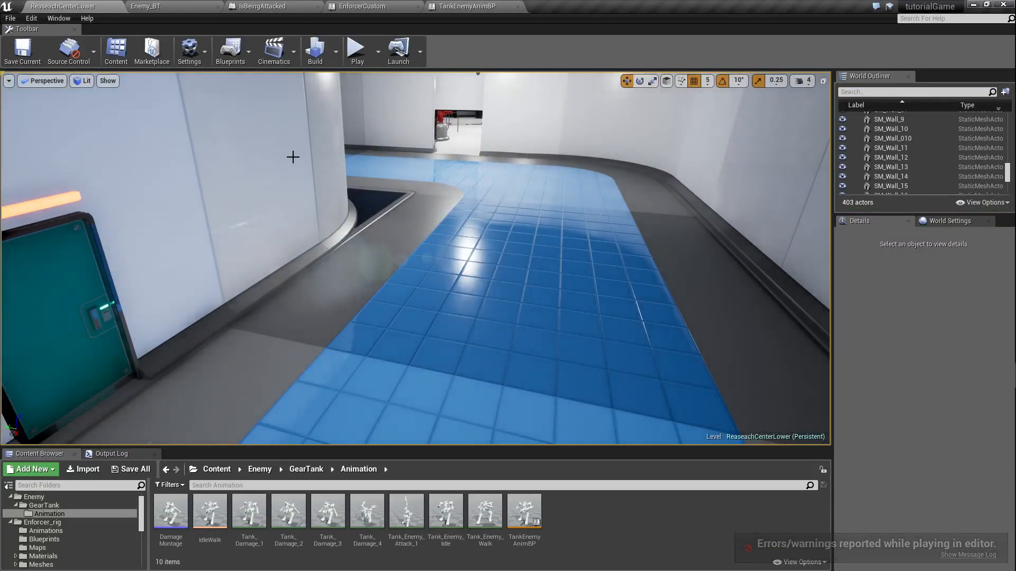
# Step: Switch to Chrome and open the YouTube video "Giving Effects an Edge in Bayonetta 2 (1 of 2)"
pyautogui.click(972, 5)
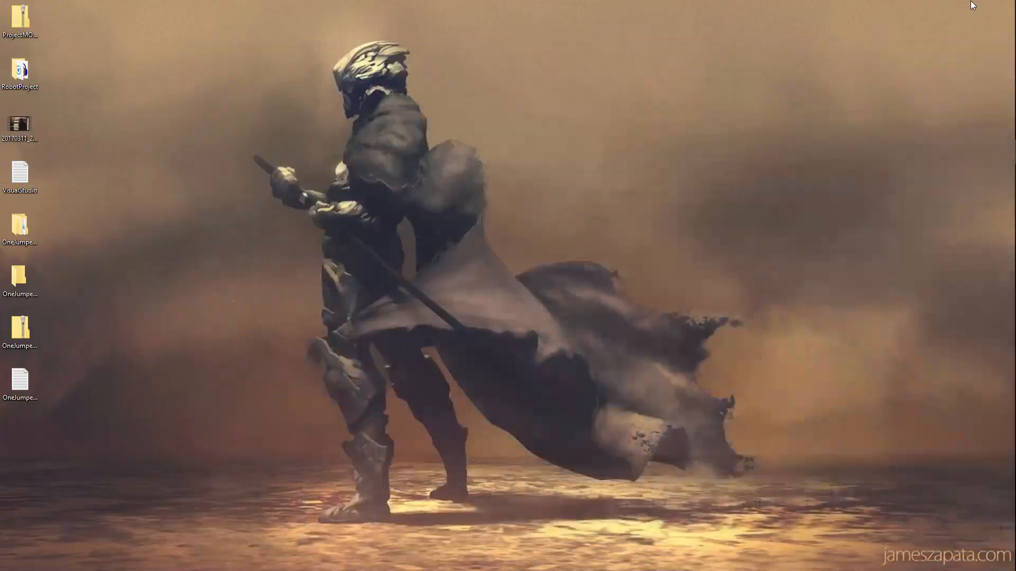
pyautogui.moveTo(999, 77)
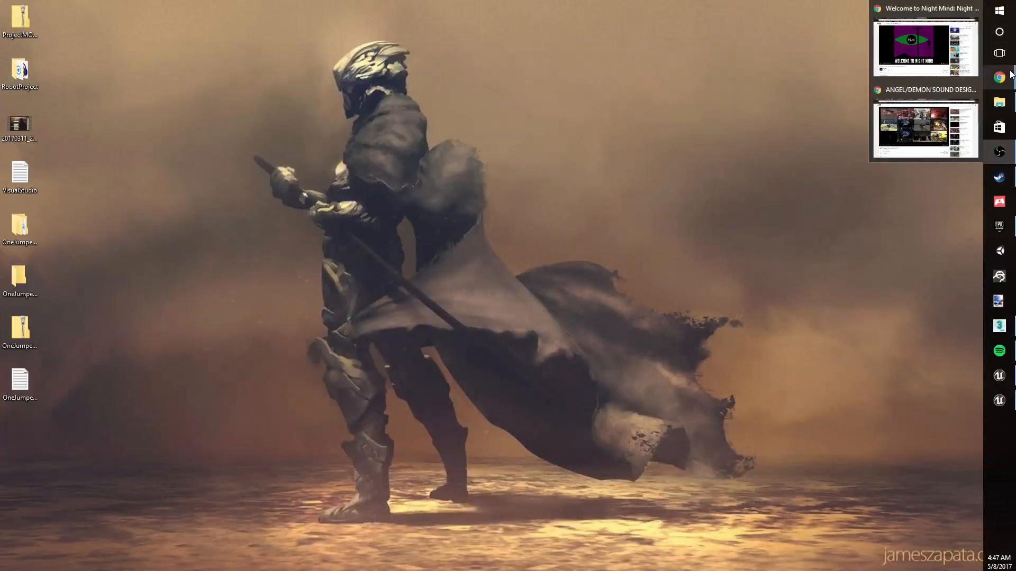
pyautogui.click(942, 117)
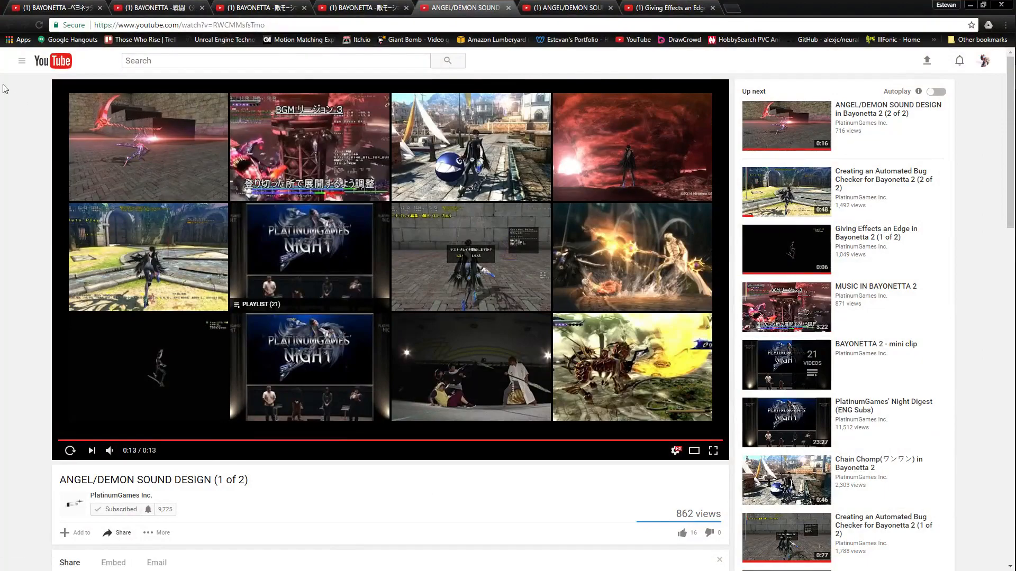
pyautogui.click(45, 4)
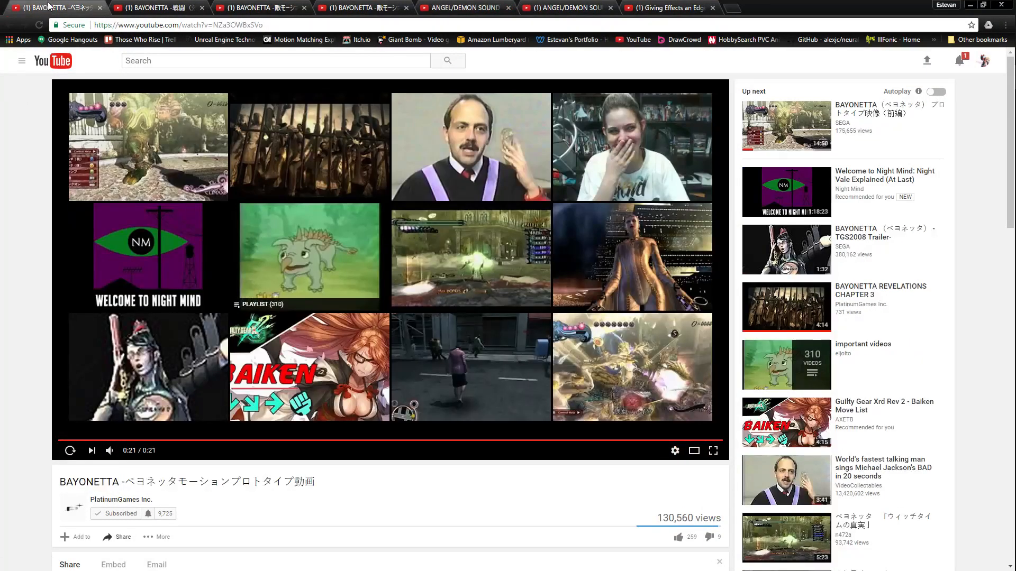
pyautogui.click(650, 6)
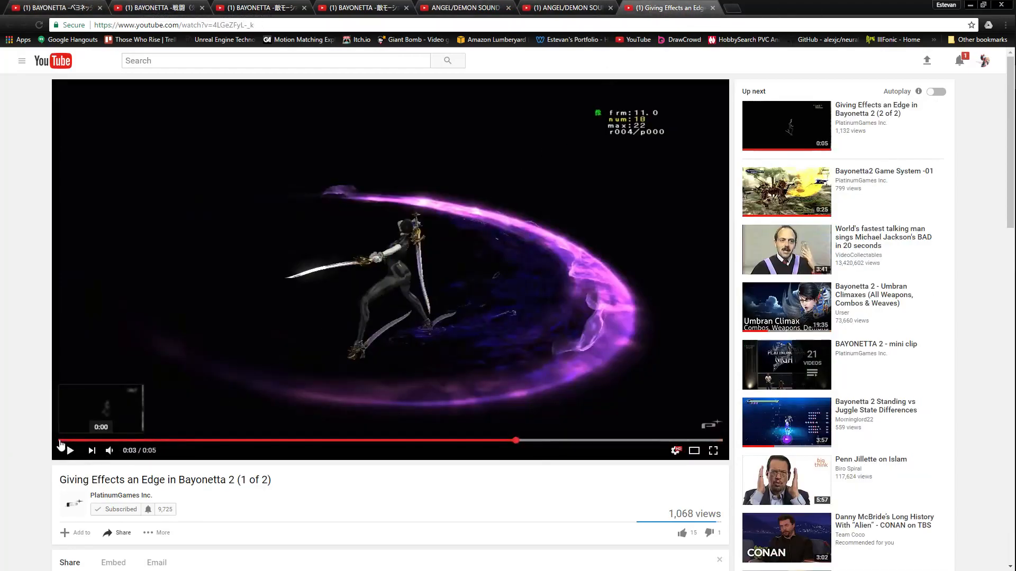
# Step: Watch the Bayonetta 2 effects video from the start in theater mode, replay it, and pause partway through
pyautogui.click(60, 441)
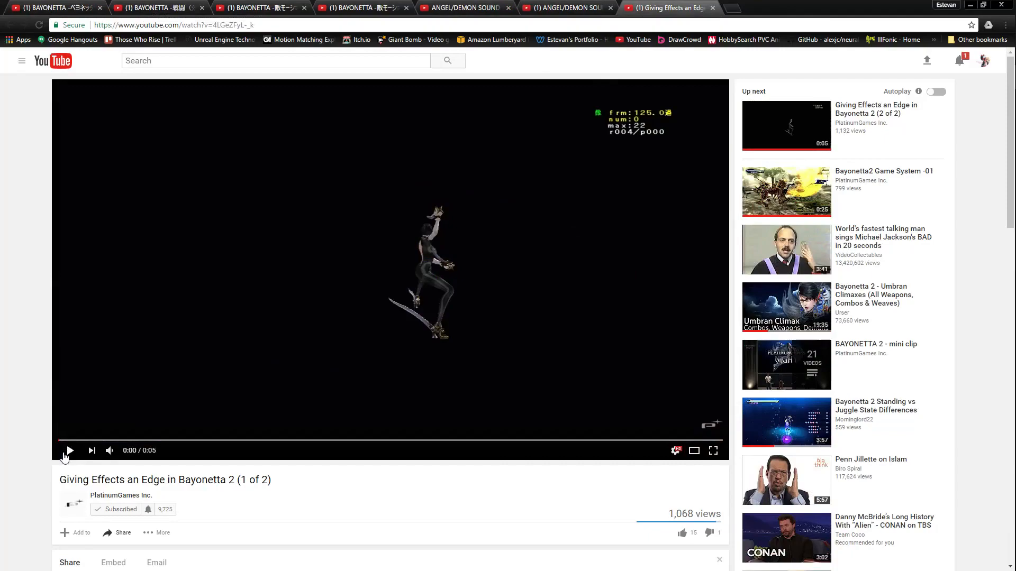
pyautogui.click(697, 455)
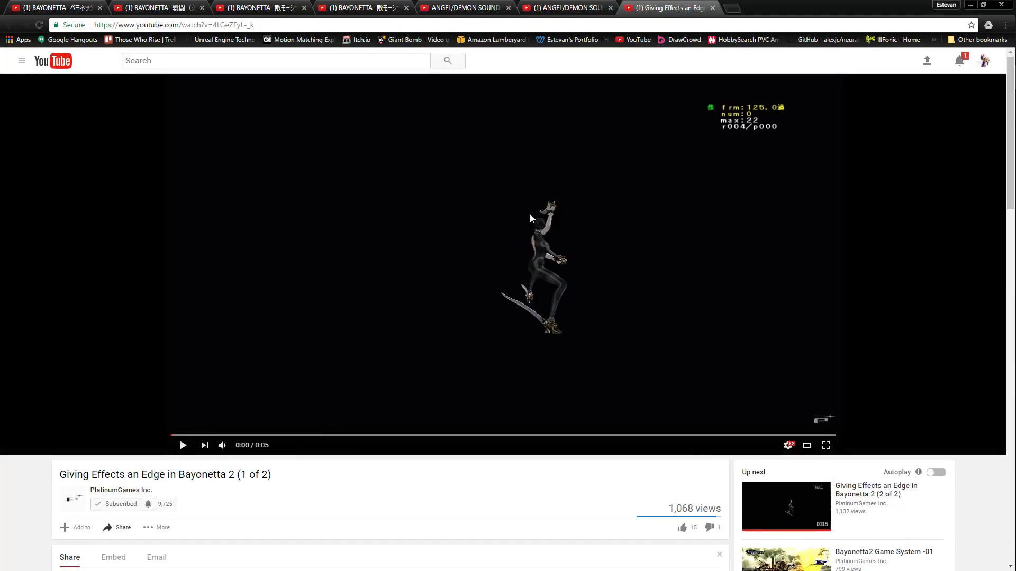
pyautogui.click(182, 446)
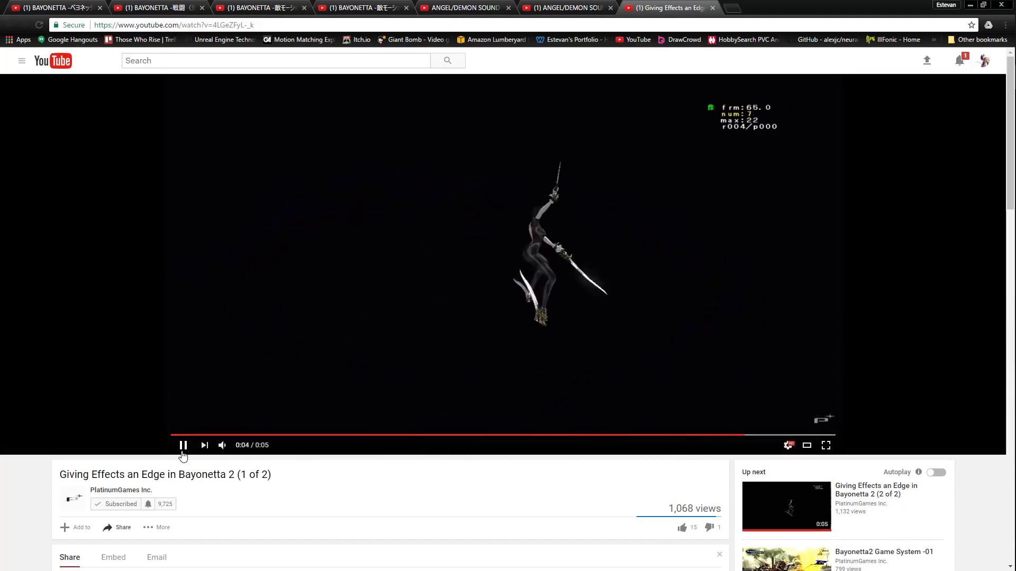
pyautogui.click(183, 451)
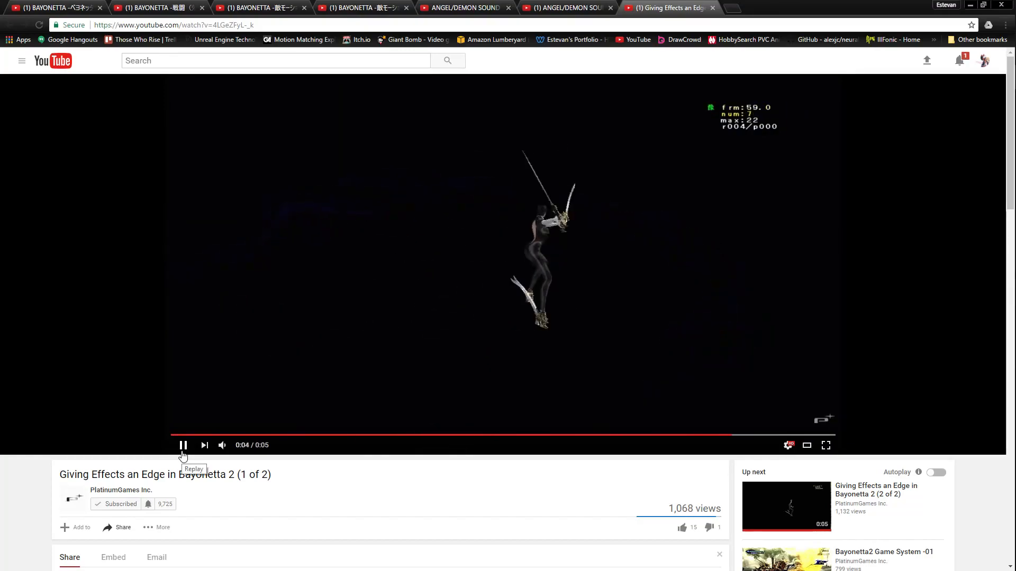
pyautogui.click(183, 447)
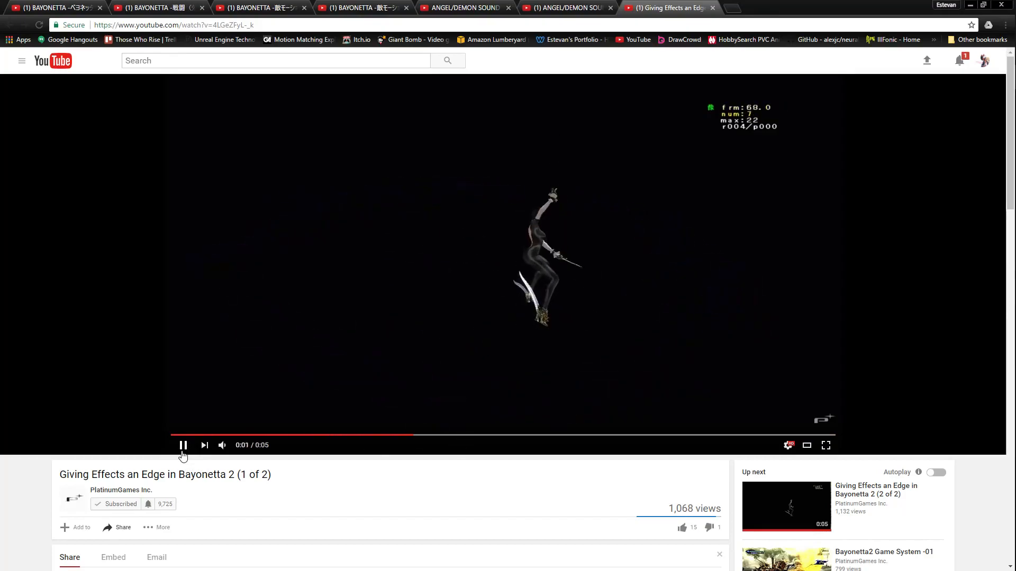
pyautogui.click(183, 447)
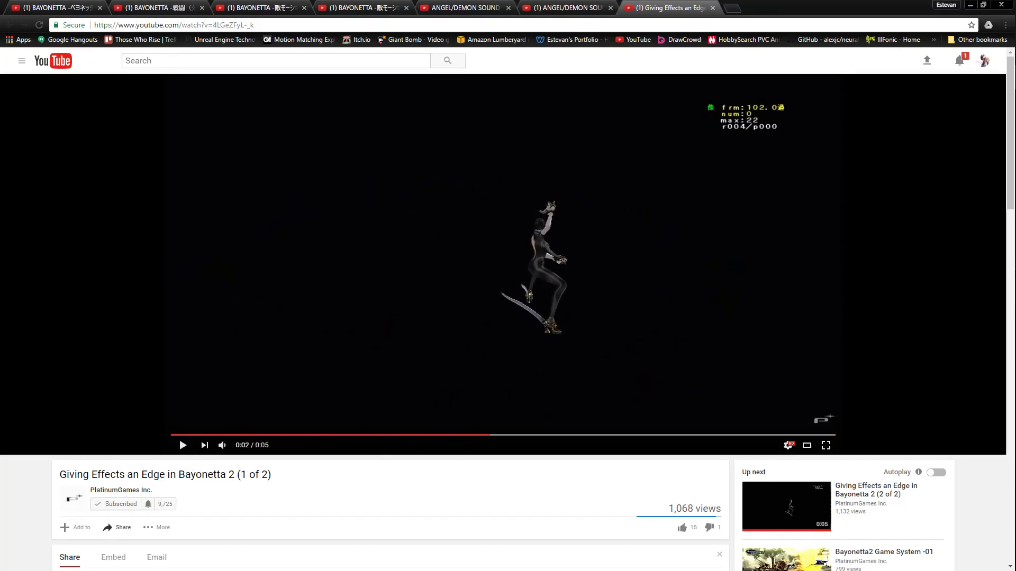
# Step: Switch to 3ds Max, return the Enforcer_Rig_Combat_Attack animation to frame 0, and view the whole rig from the side
pyautogui.moveTo(1013, 373)
pyautogui.click(999, 325)
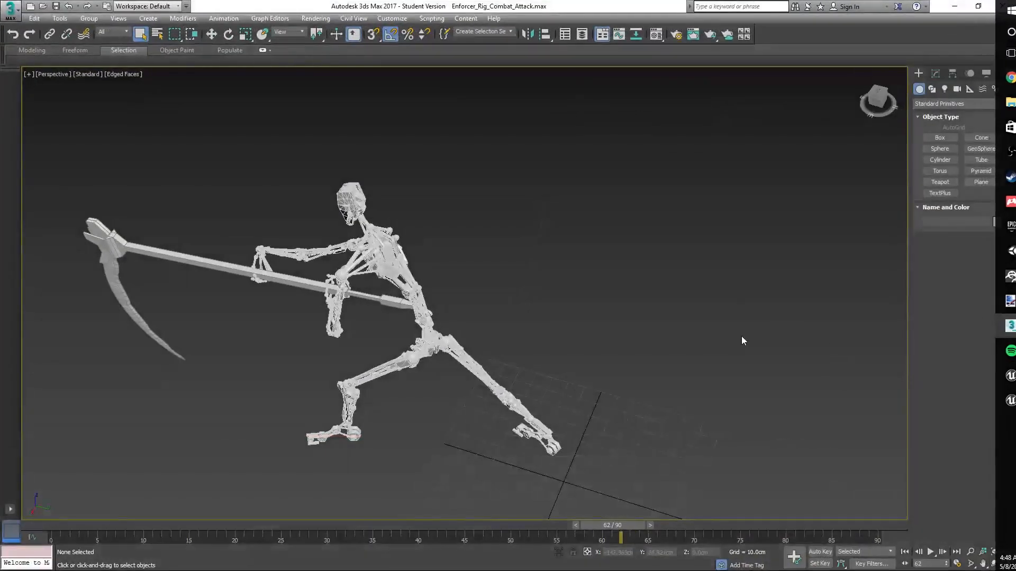
pyautogui.moveTo(618, 530); pyautogui.dragTo(55, 522)
pyautogui.scroll(-5, 481, 344)
pyautogui.moveTo(480, 340); pyautogui.dragTo(483, 279, button='middle')
pyautogui.rightClick(490, 280)
pyautogui.click(501, 237)
pyautogui.scroll(4, 521, 248)
pyautogui.keyDown('alt'); pyautogui.moveTo(548, 246); pyautogui.dragTo(569, 208, button='middle'); pyautogui.keyUp('alt')
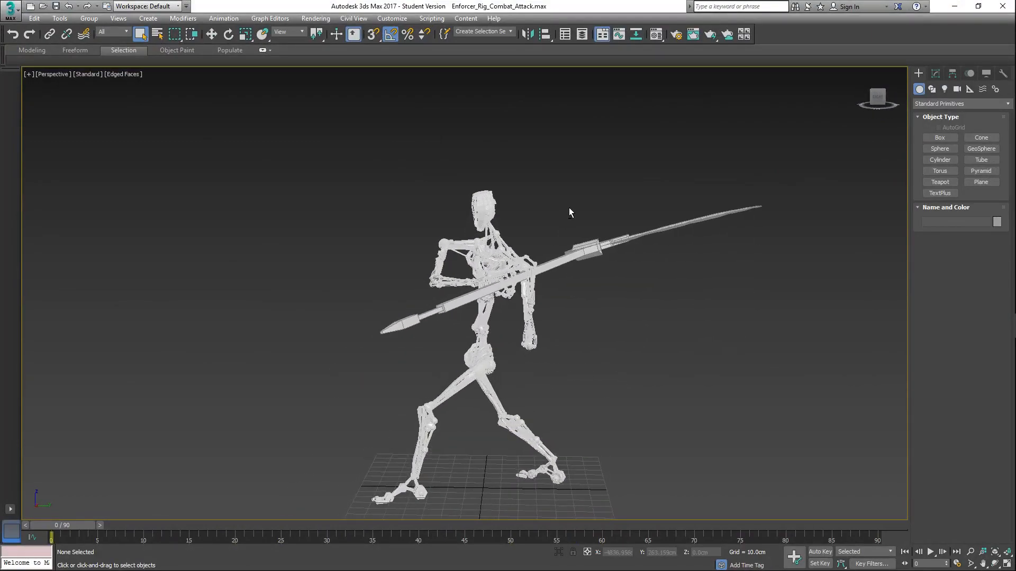
pyautogui.moveTo(570, 207); pyautogui.dragTo(610, 204, button='middle')
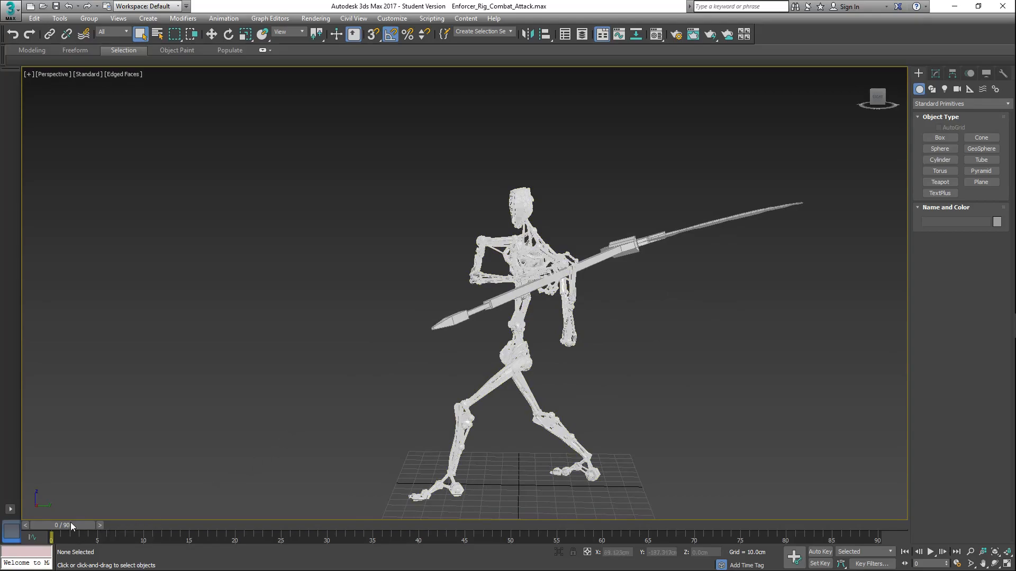
pyautogui.moveTo(363, 434); pyautogui.dragTo(401, 377, button='middle')
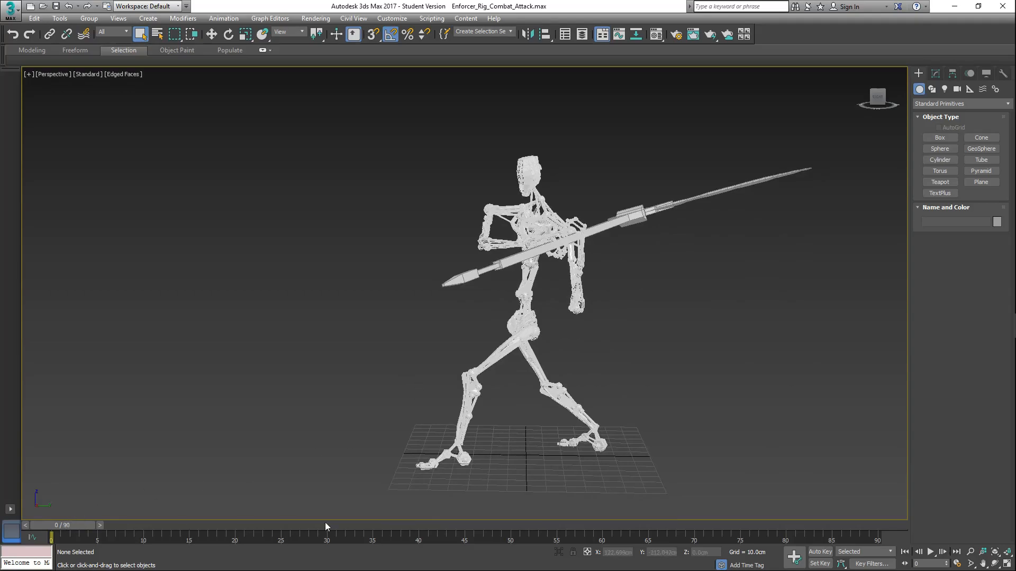
# Step: Play the scythe attack animation, view it from an angle, stop playback, and return to frame 0
pyautogui.click(931, 552)
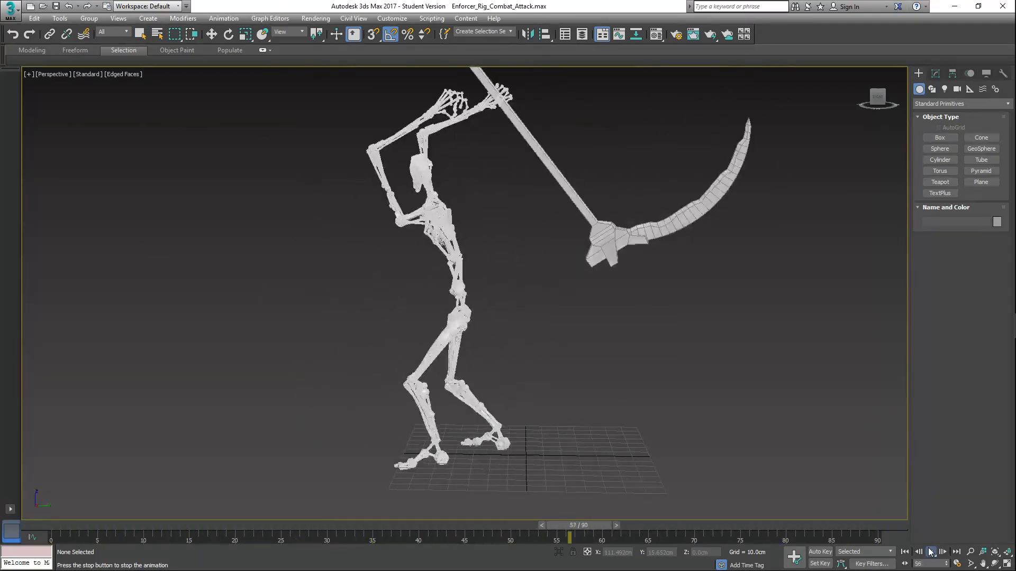
pyautogui.keyDown('alt'); pyautogui.moveTo(606, 324); pyautogui.dragTo(569, 341, button='middle'); pyautogui.keyUp('alt')
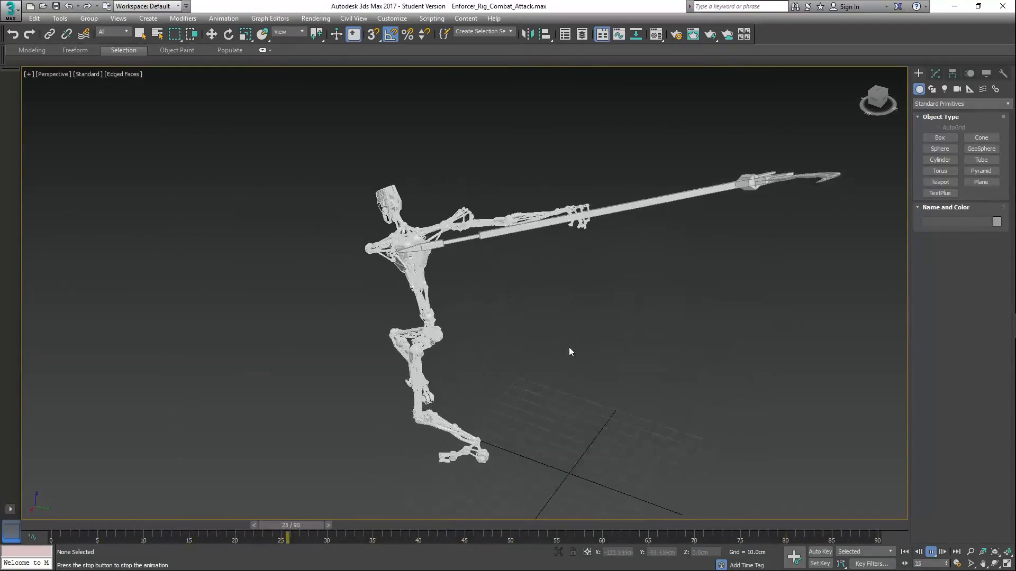
pyautogui.click(919, 552)
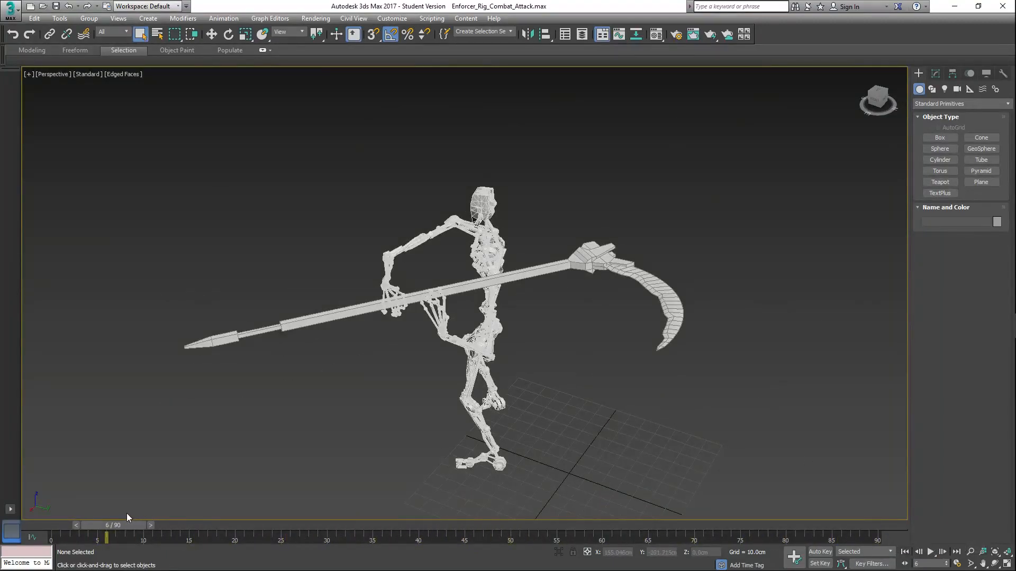
pyautogui.moveTo(108, 531); pyautogui.dragTo(36, 519)
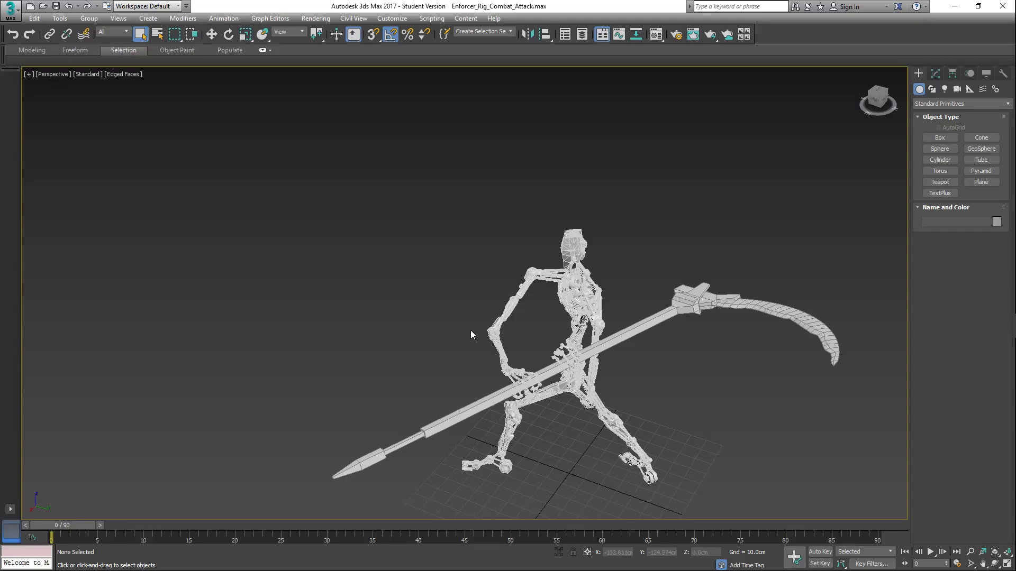
# Step: Scrub the attack animation through frames 15 and 40, return to frame 0, and examine the opening pose at frame 3
pyautogui.moveTo(70, 525); pyautogui.dragTo(202, 526)
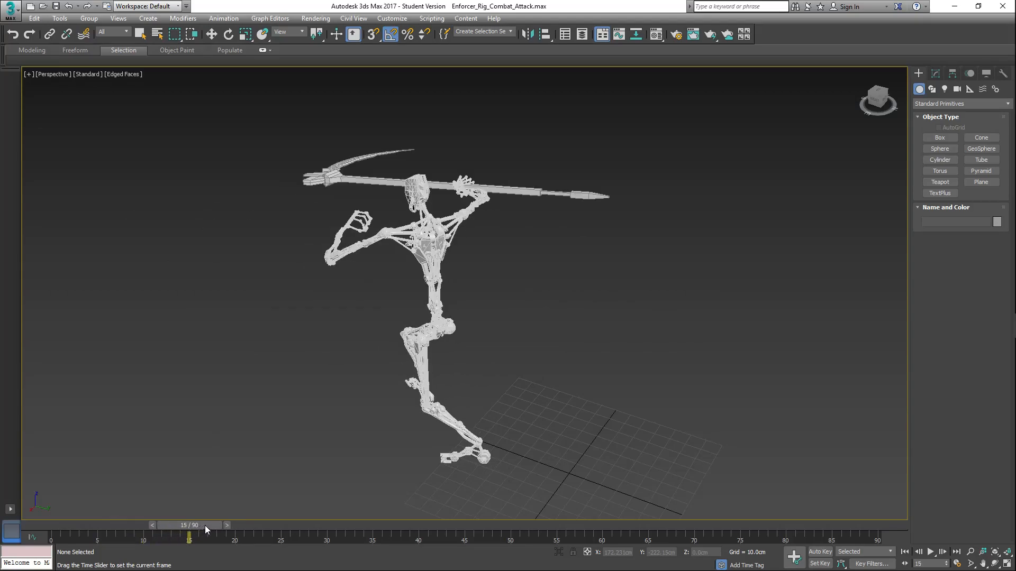
pyautogui.moveTo(204, 526); pyautogui.dragTo(363, 525)
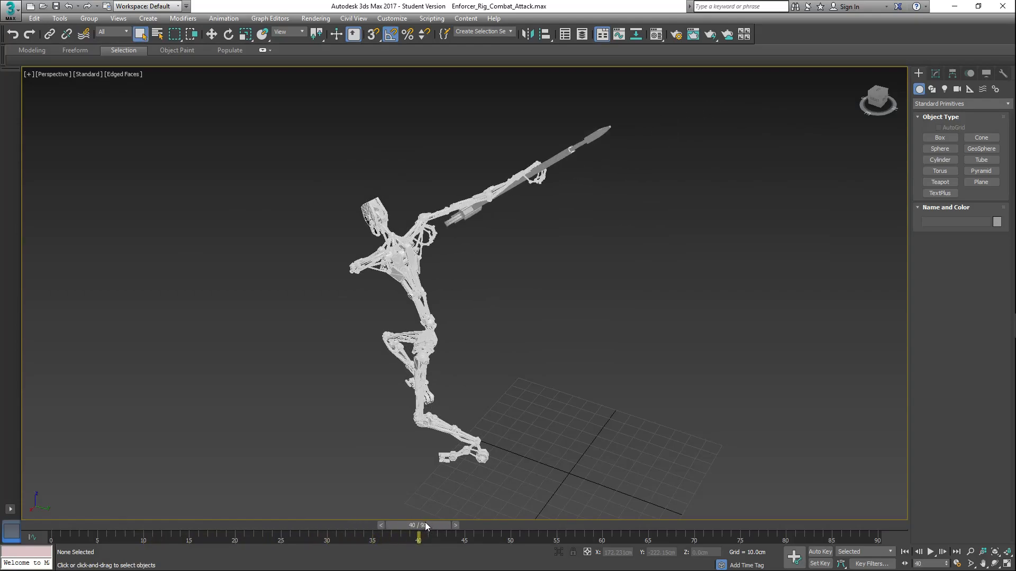
pyautogui.moveTo(423, 523); pyautogui.dragTo(60, 517)
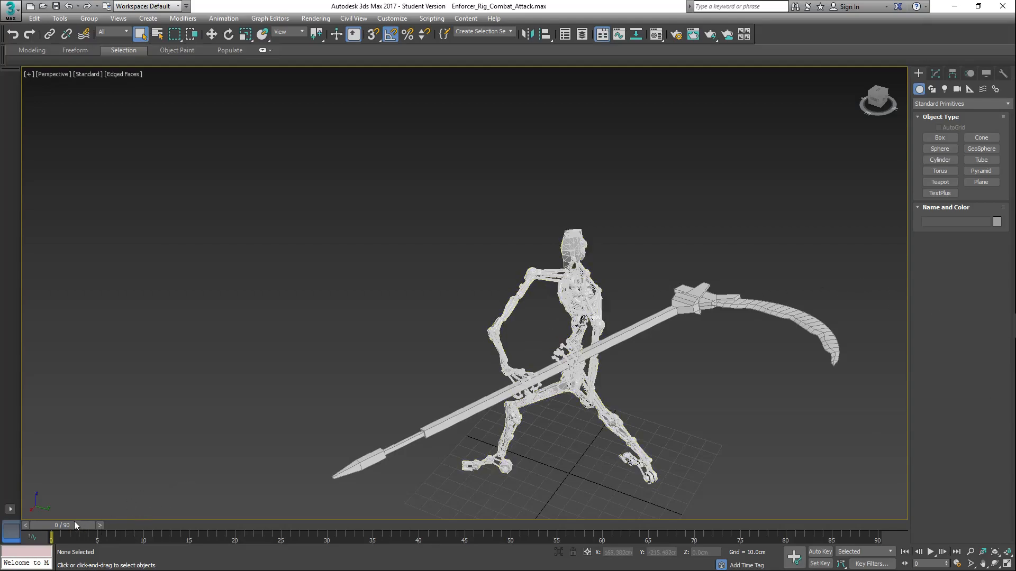
pyautogui.moveTo(81, 522); pyautogui.dragTo(102, 542)
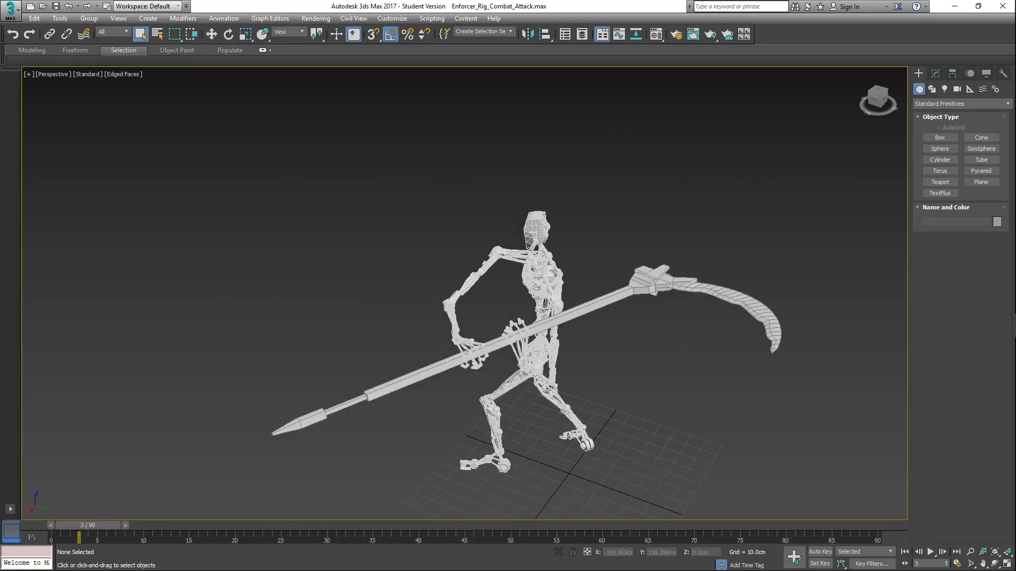
# Step: Switch back to Chrome and play the paused Bayonetta 2 effects video to its end
pyautogui.click(959, 7)
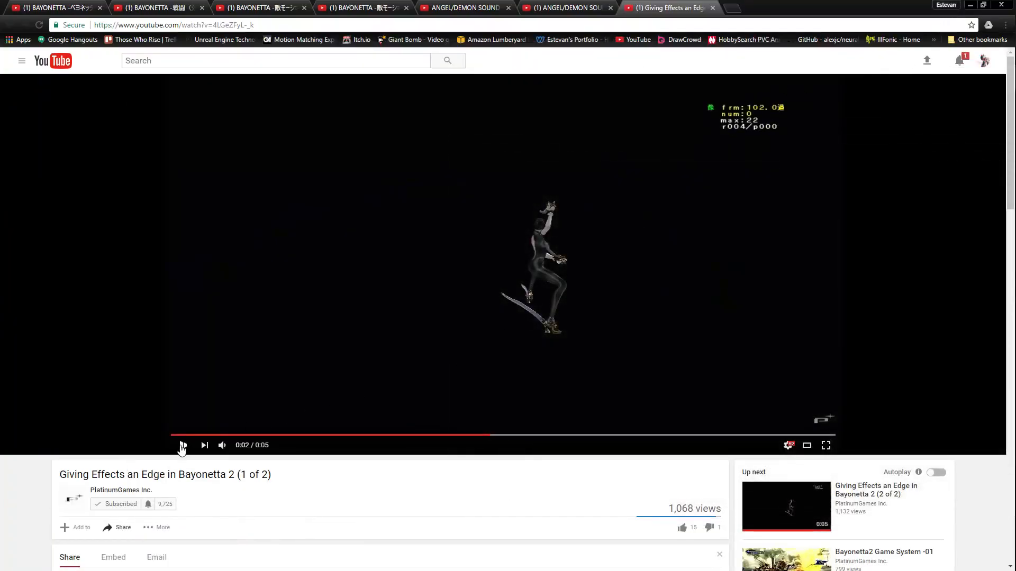
pyautogui.click(182, 446)
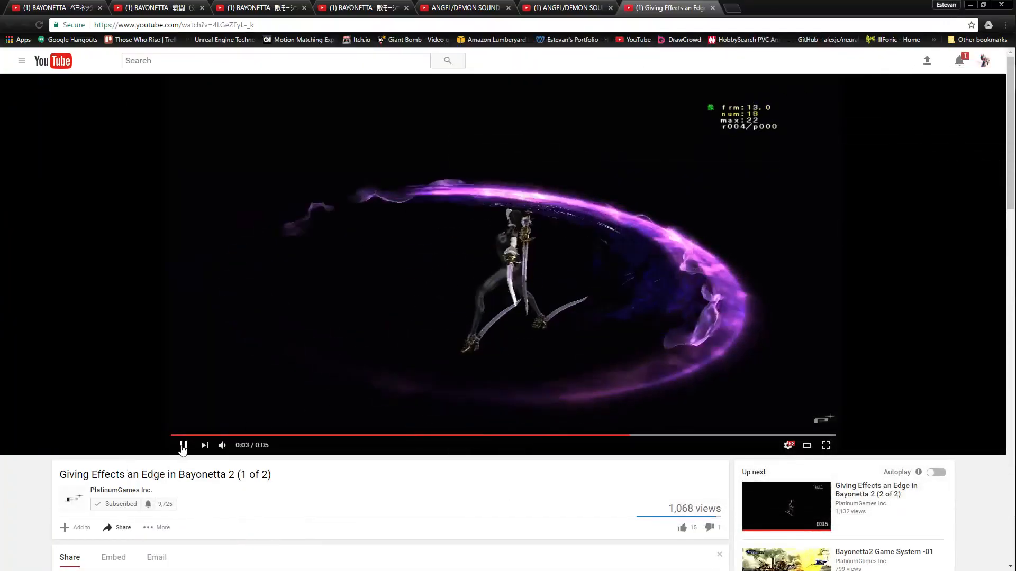
pyautogui.click(183, 446)
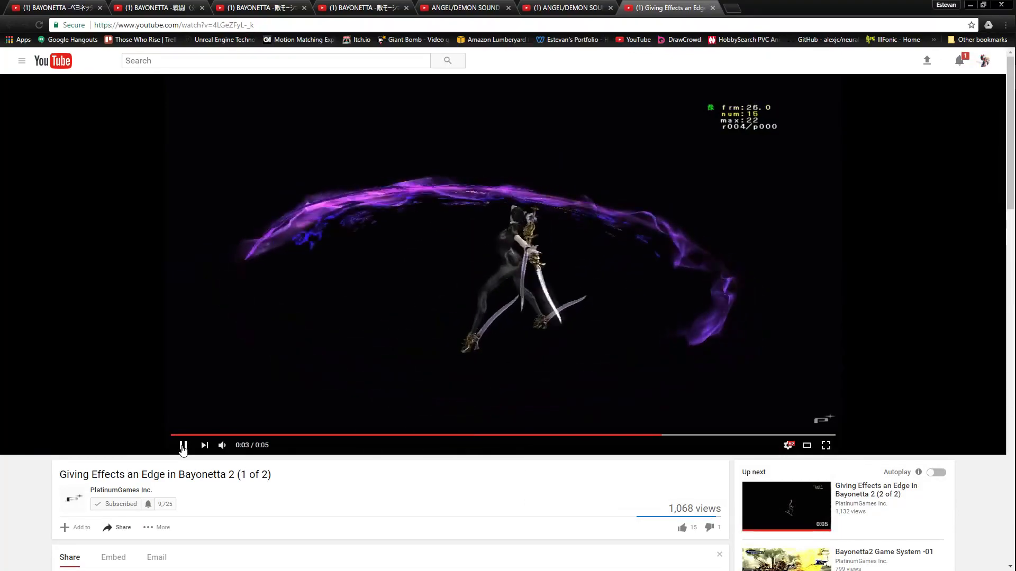
# Step: Play the BAYONETTA enemy motion video A, and watch the Bayonetta motion prototype video in theater mode
pyautogui.click(285, 6)
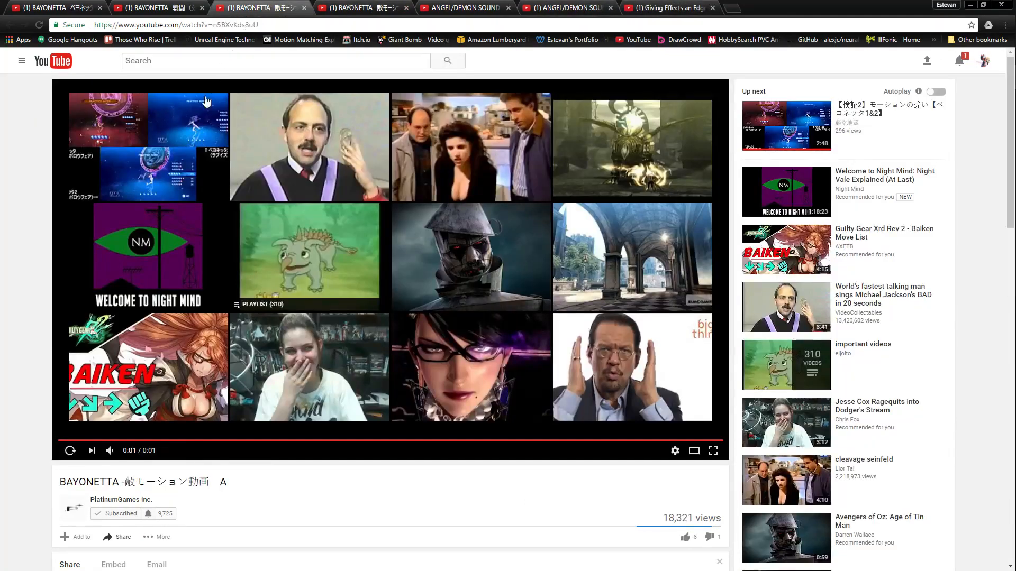
pyautogui.click(70, 451)
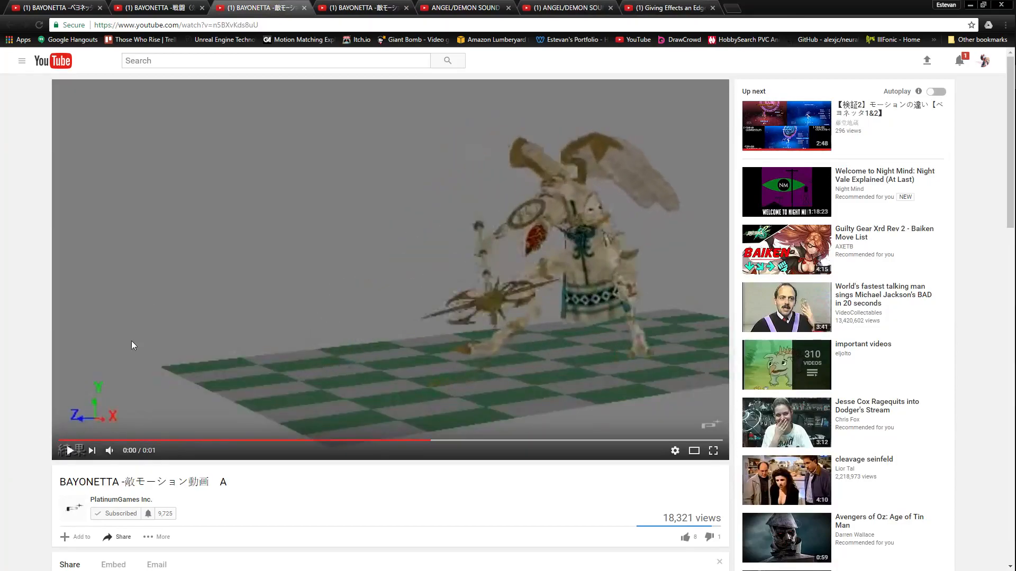
pyautogui.click(58, 8)
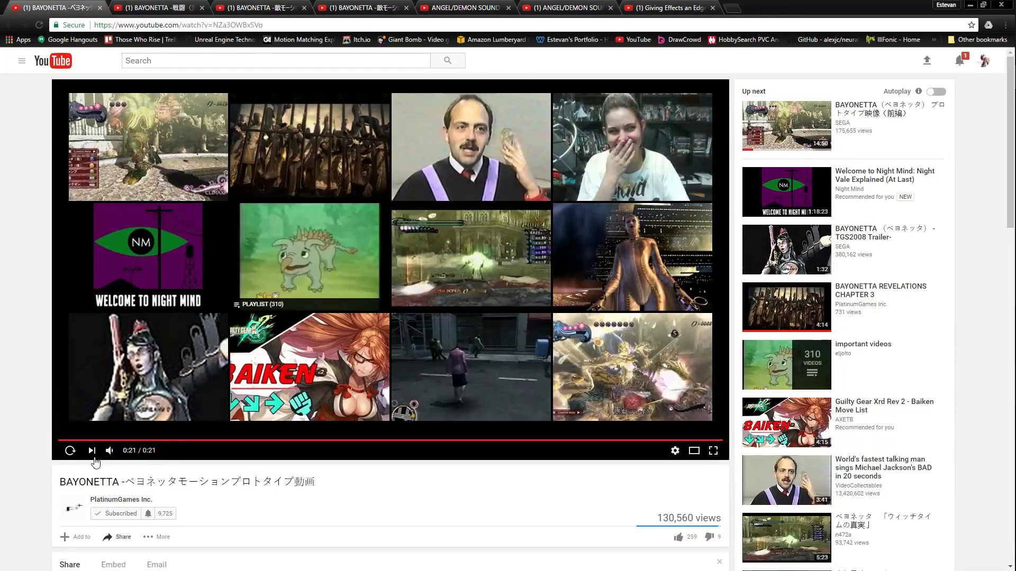
pyautogui.click(69, 450)
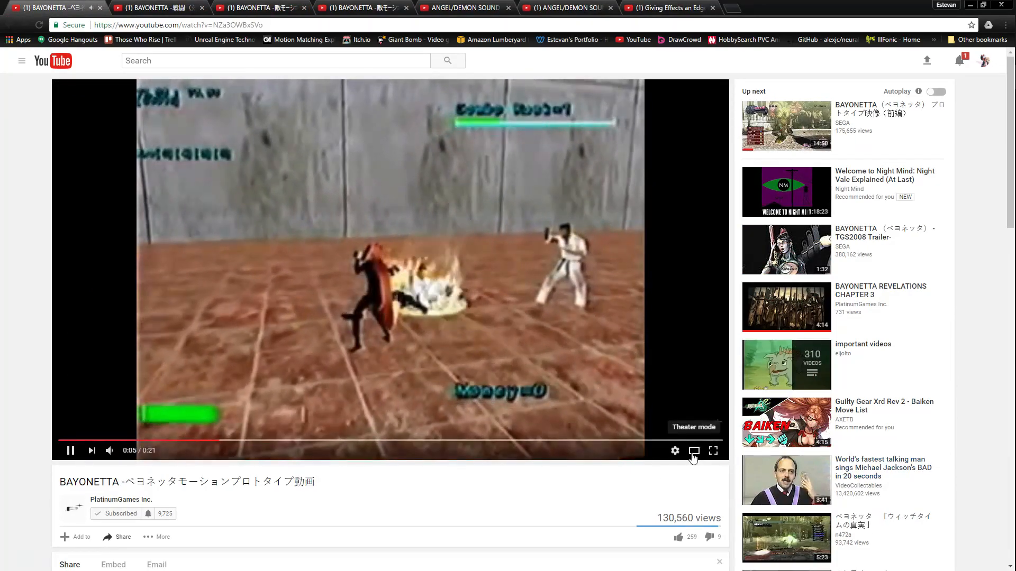
pyautogui.click(694, 453)
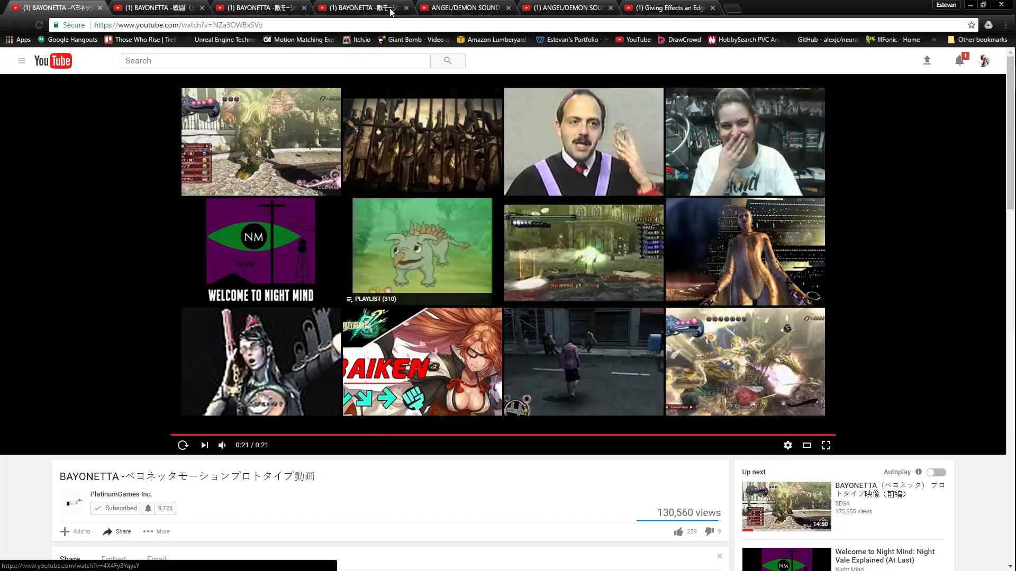
# Step: Check the second BAYONETTA battle effects video, switch to 3ds Max, and compare the Enforcer rig's opening poses at frames 0 and 2
pyautogui.click(155, 5)
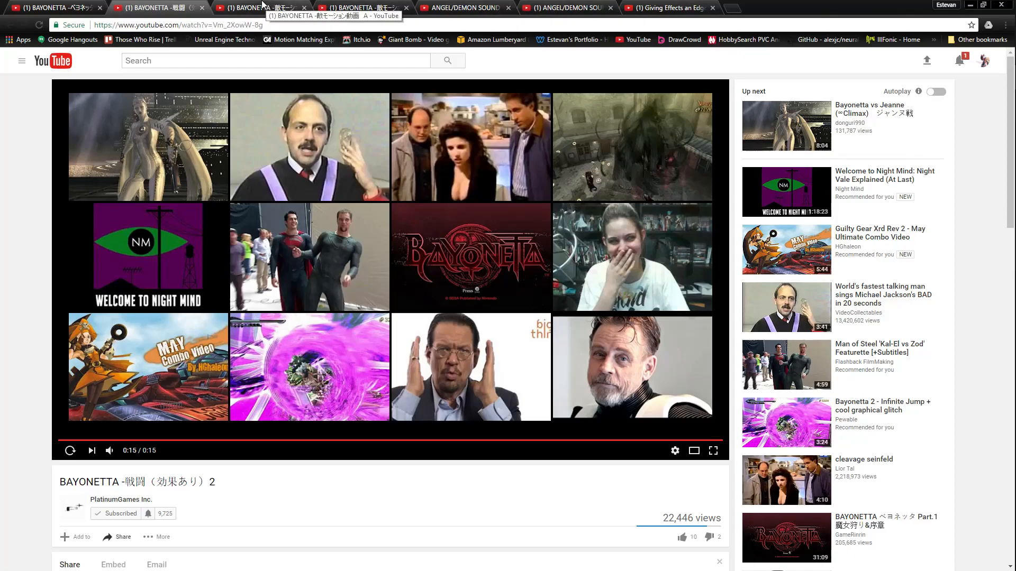
pyautogui.moveTo(1015, 302)
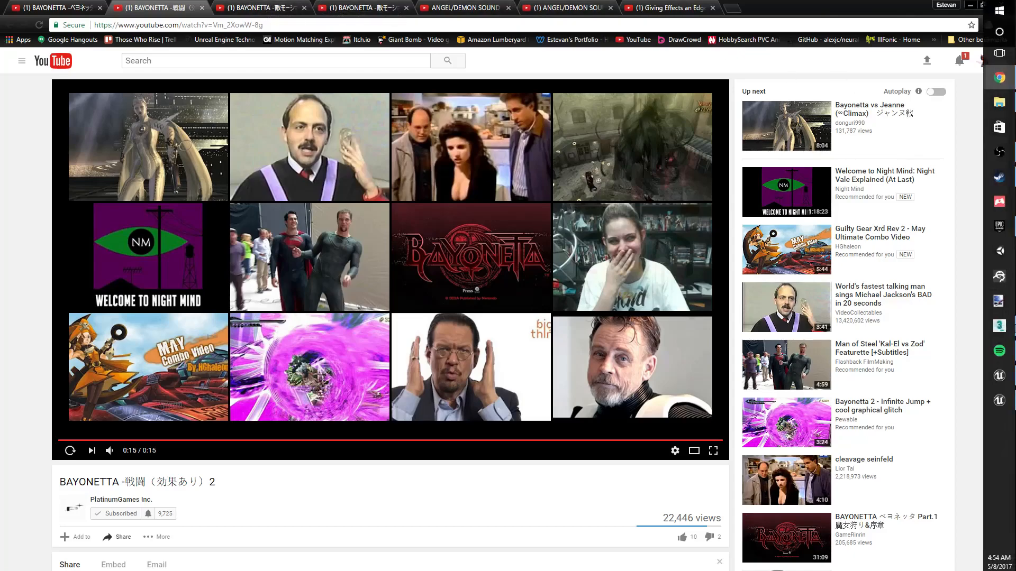
pyautogui.click(1009, 326)
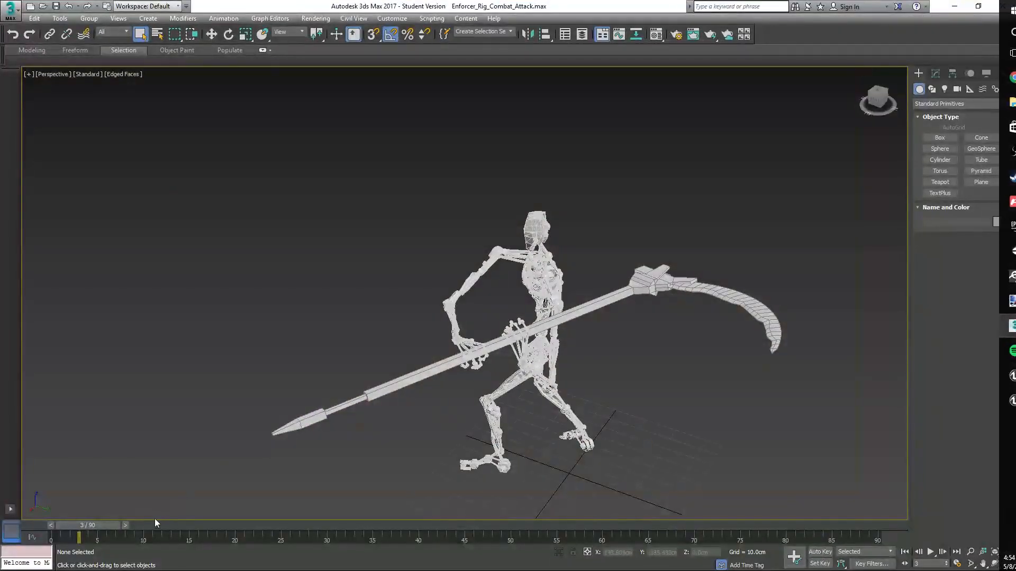
pyautogui.moveTo(97, 531); pyautogui.dragTo(58, 500)
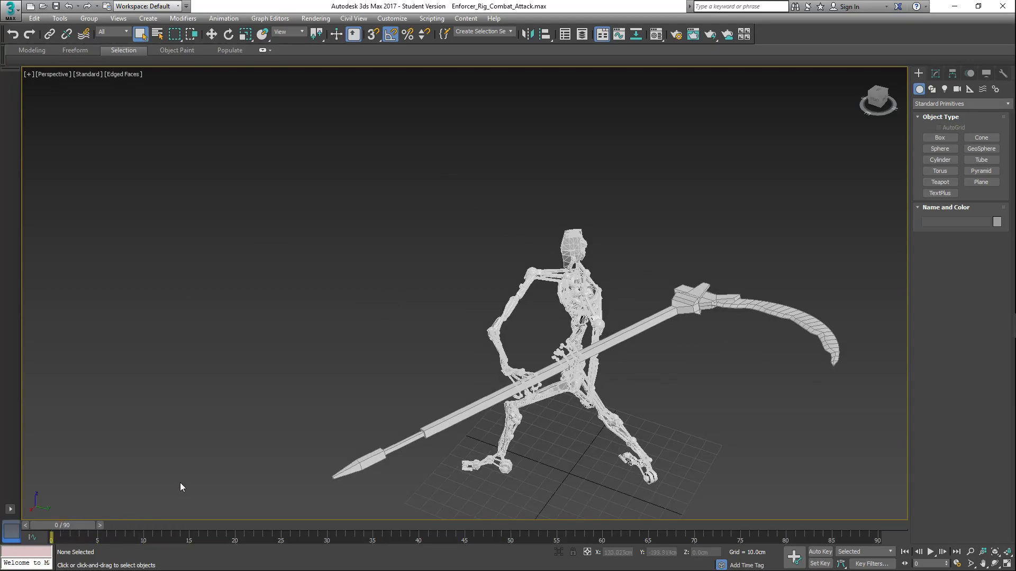
pyautogui.moveTo(82, 526); pyautogui.dragTo(104, 536)
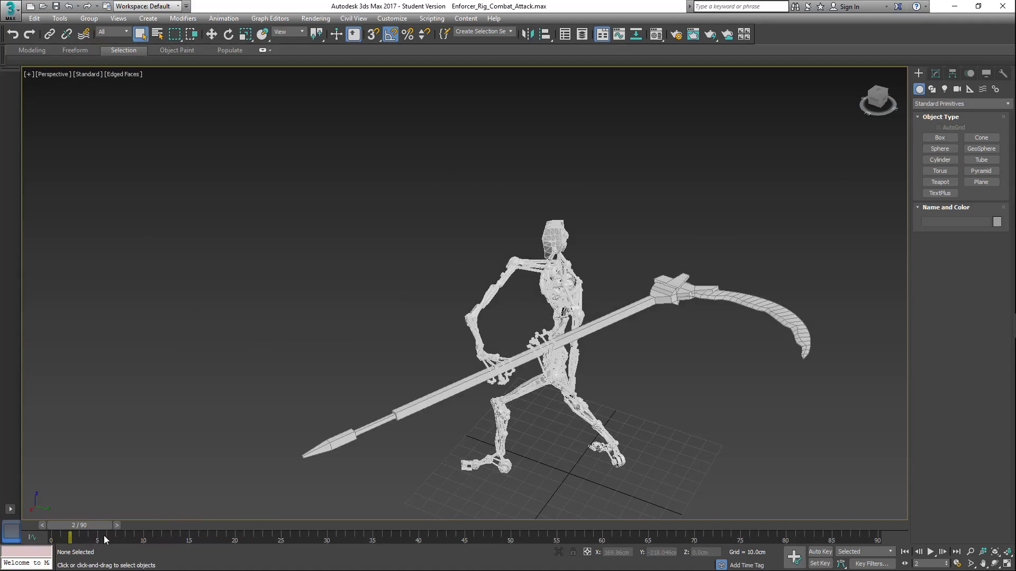
# Step: Return to the BAYONETTA enemy motion video A in Chrome, and switch to the ReaseachCenterLower level in Unreal Editor
pyautogui.click(954, 7)
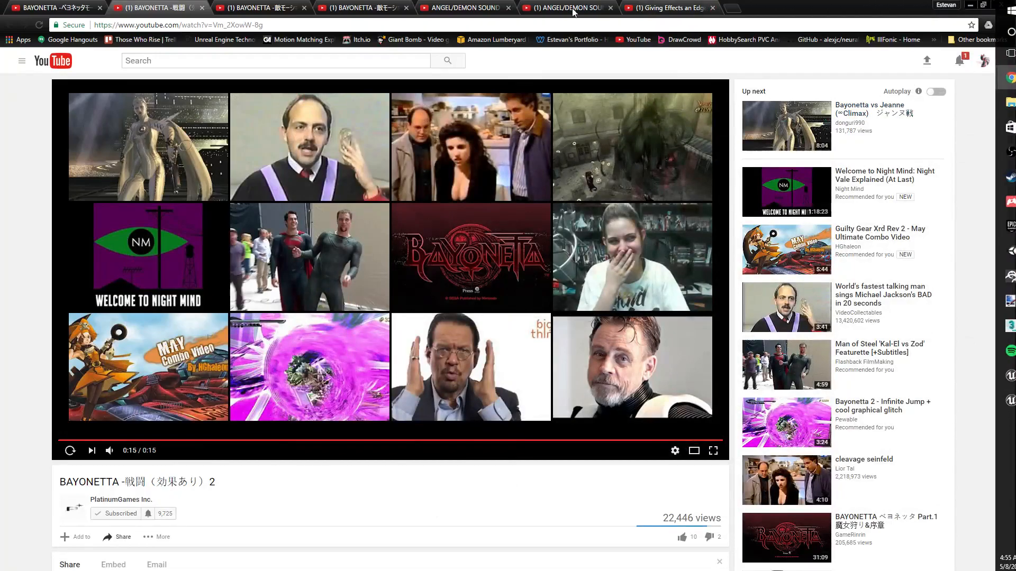
pyautogui.click(275, 6)
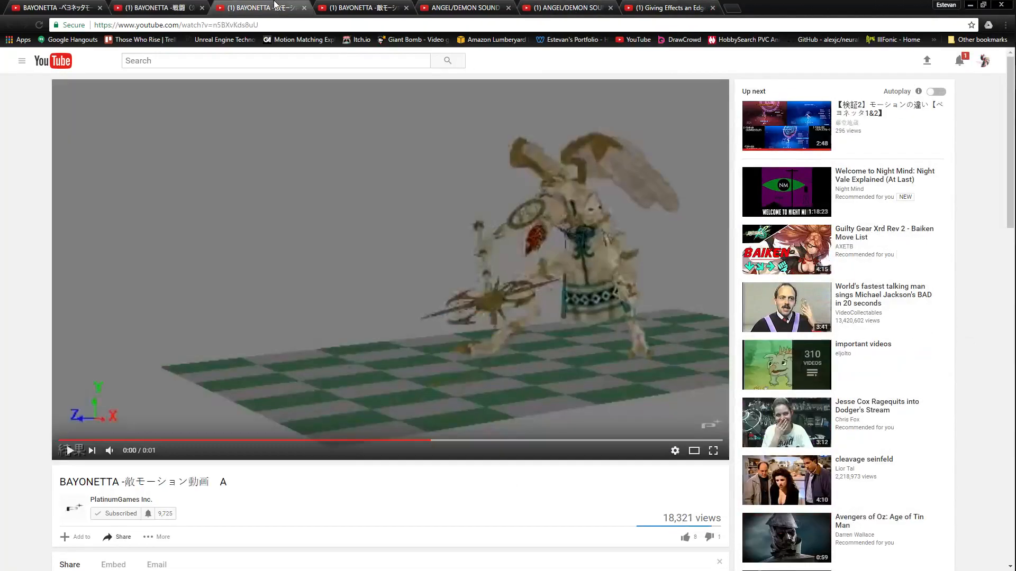
pyautogui.moveTo(999, 226)
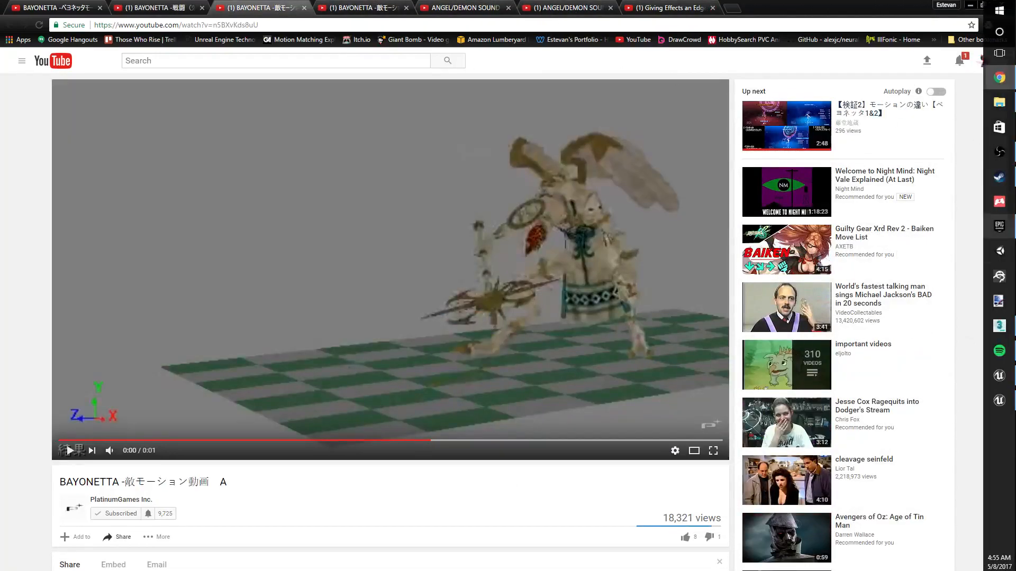
pyautogui.moveTo(1011, 373)
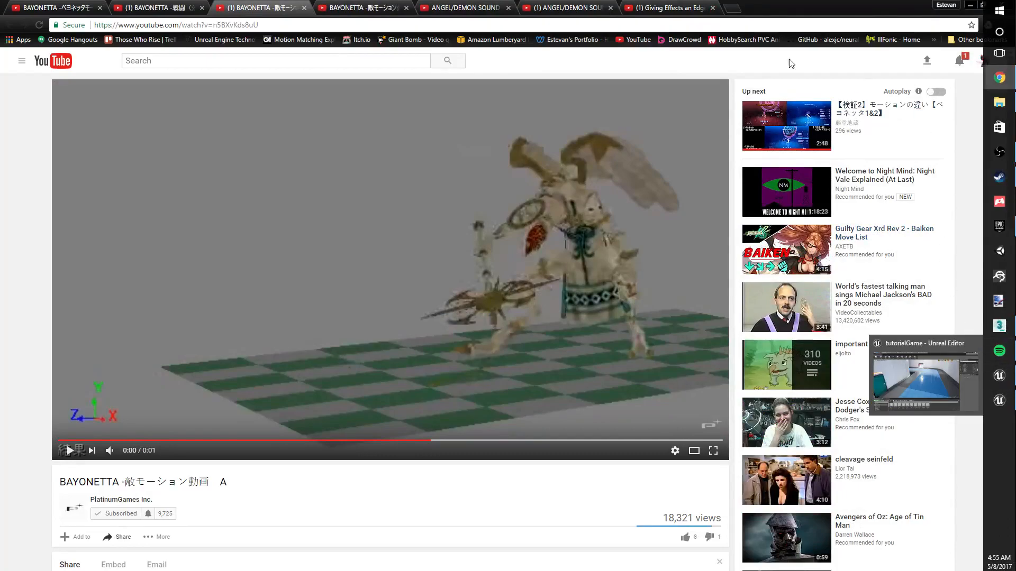
pyautogui.click(1006, 375)
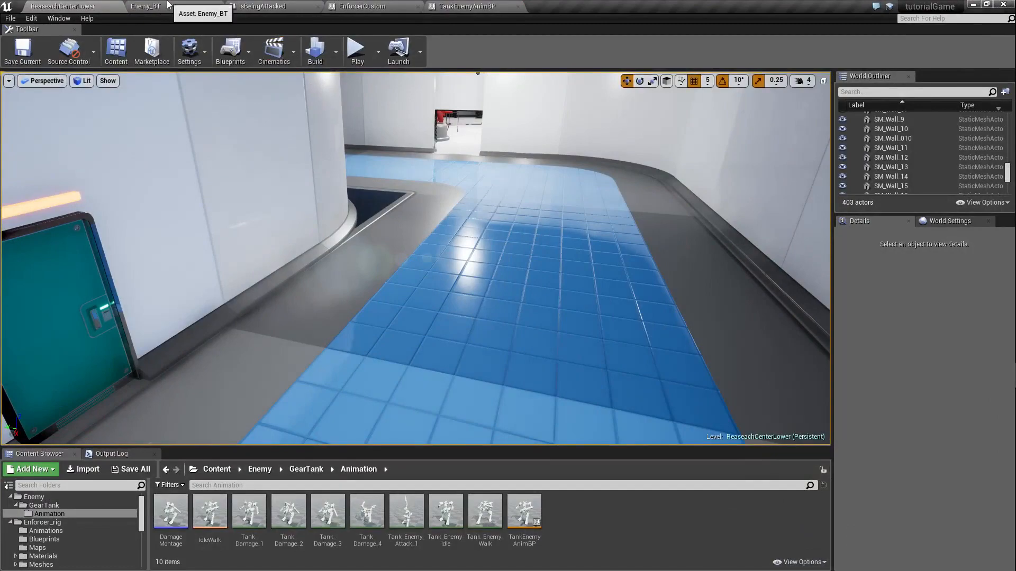
pyautogui.click(168, 4)
pyautogui.click(261, 5)
pyautogui.click(55, 5)
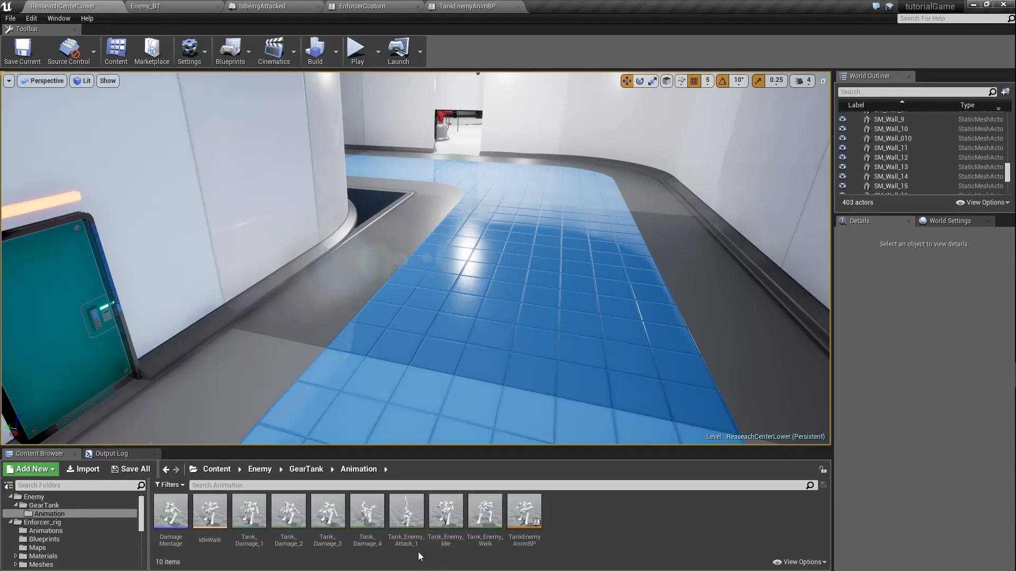
# Step: Open the Tank_Enemy_Attack_1 animation, view the attack from a wider angle, and pause the preview near its beginning
pyautogui.doubleClick(405, 539)
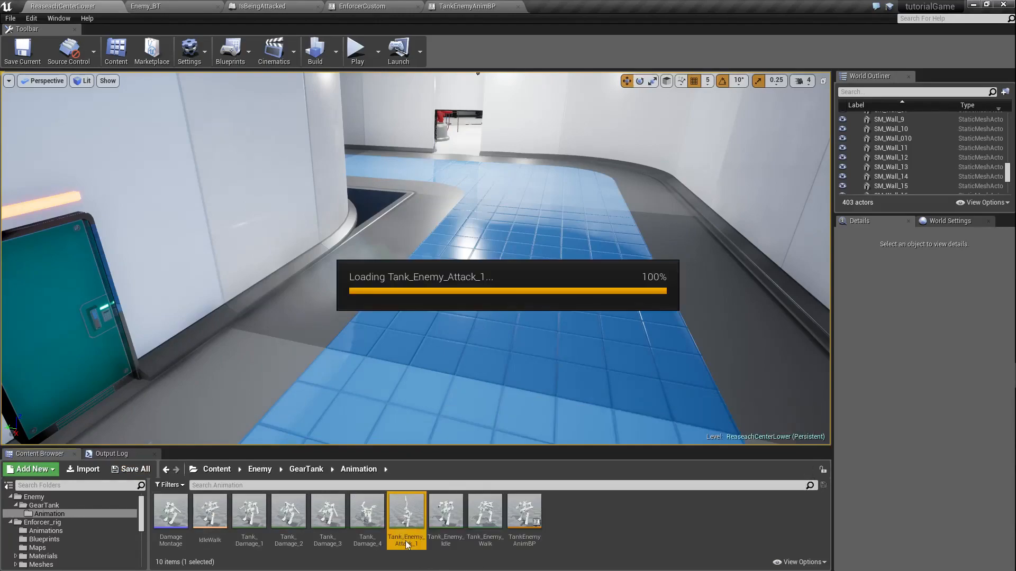
pyautogui.moveTo(508, 227); pyautogui.dragTo(469, 197, button='right')
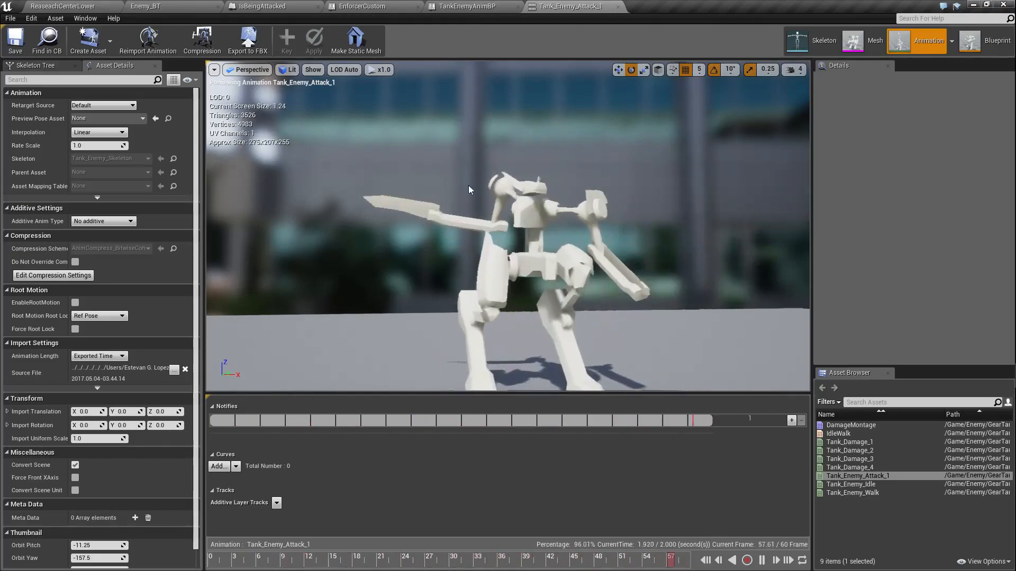
pyautogui.moveTo(633, 335); pyautogui.dragTo(651, 381)
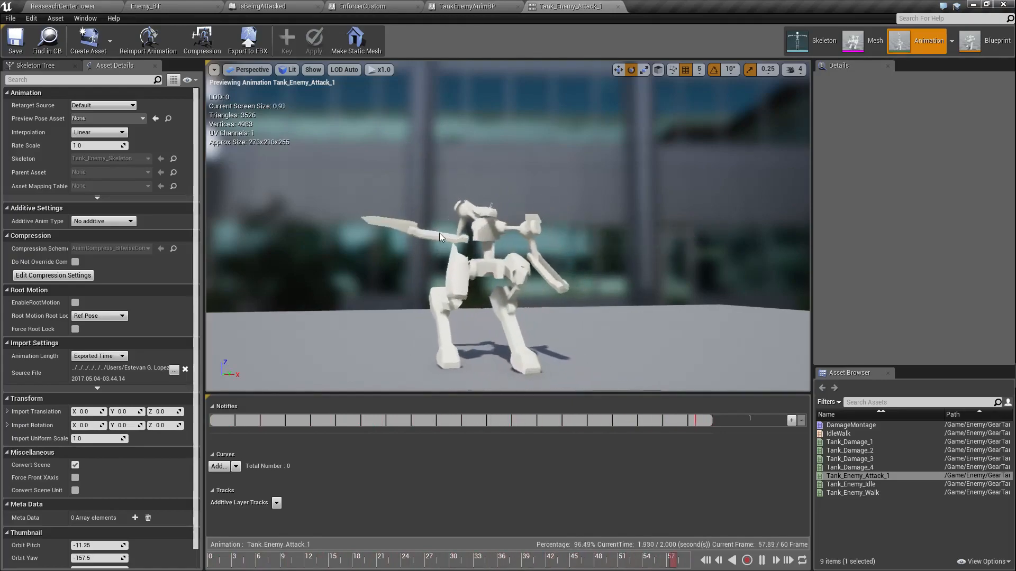
pyautogui.click(761, 560)
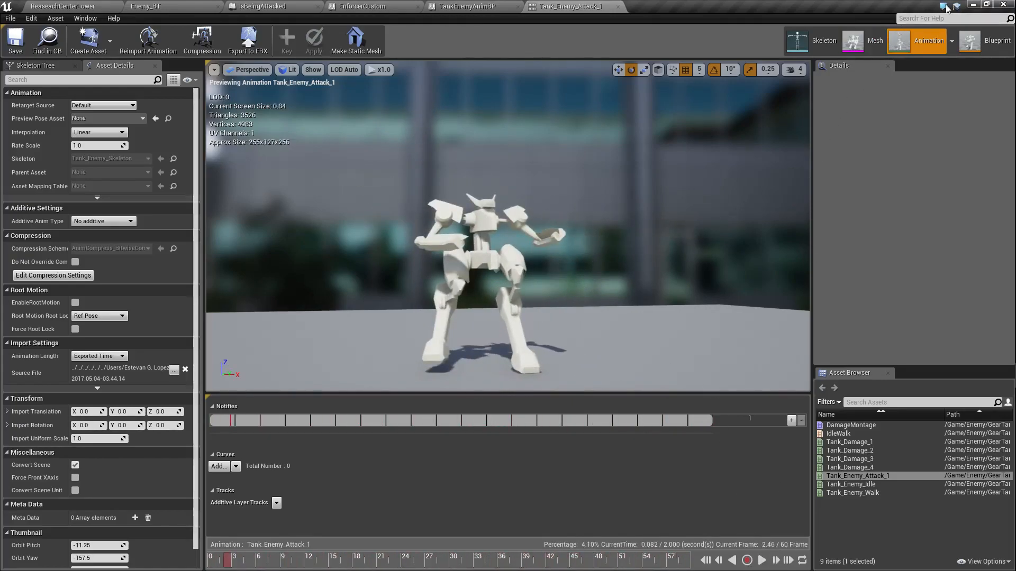
# Step: Switch back to Chrome and play the BAYONETTA enemy motion video A from its start, pausing on the attack poses
pyautogui.click(972, 4)
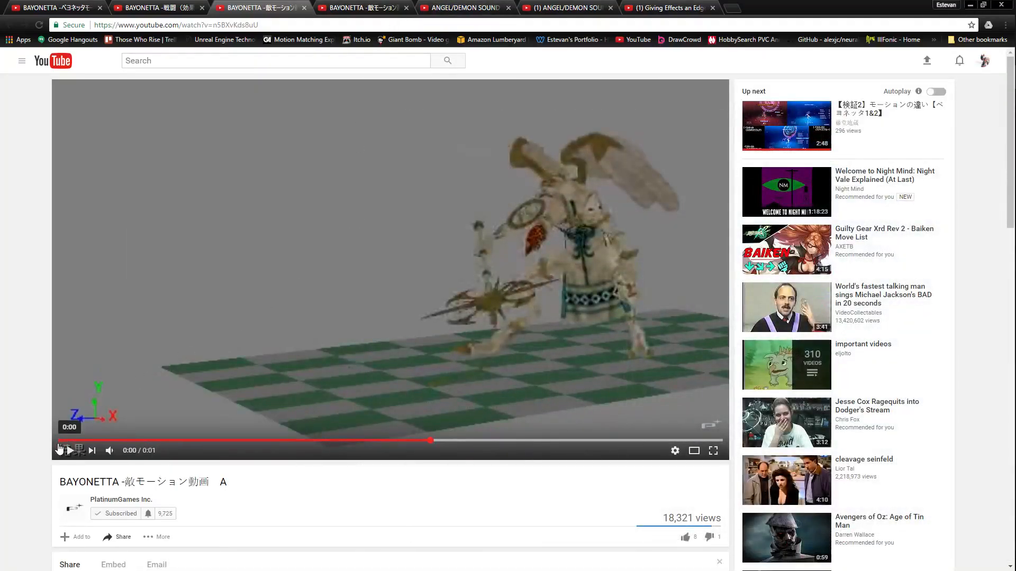
pyautogui.click(58, 443)
pyautogui.click(64, 450)
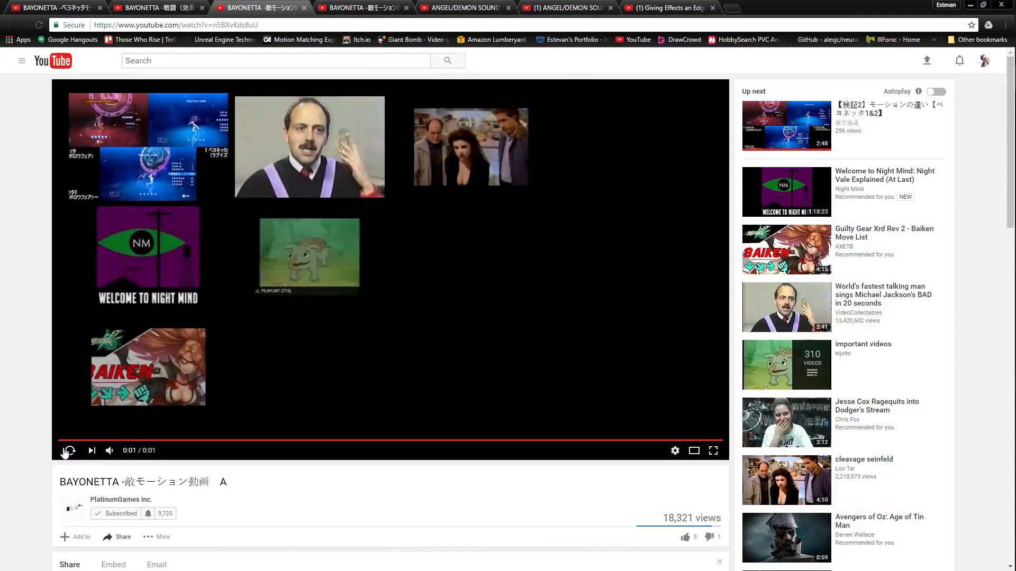
pyautogui.click(64, 450)
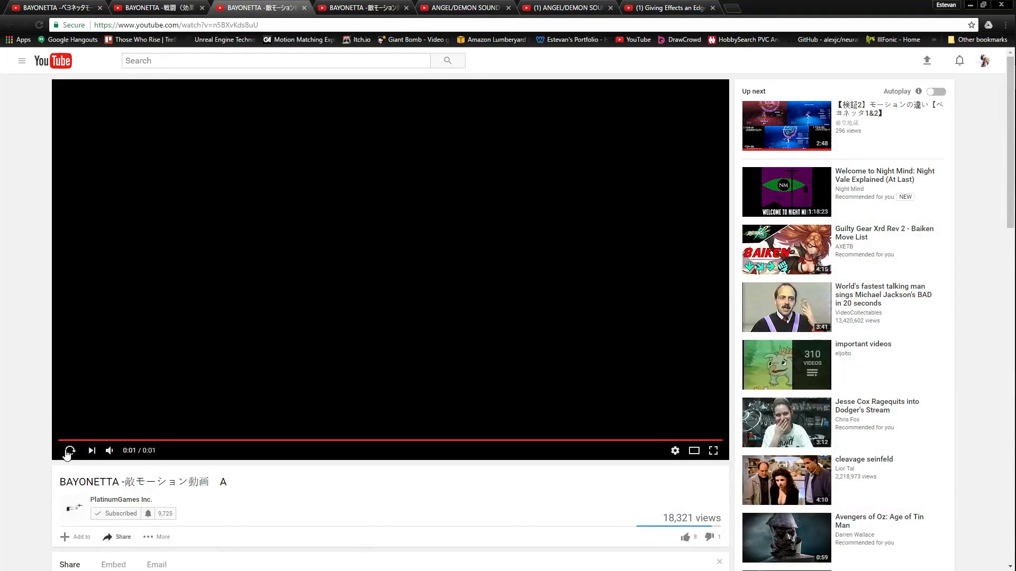
pyautogui.click(66, 454)
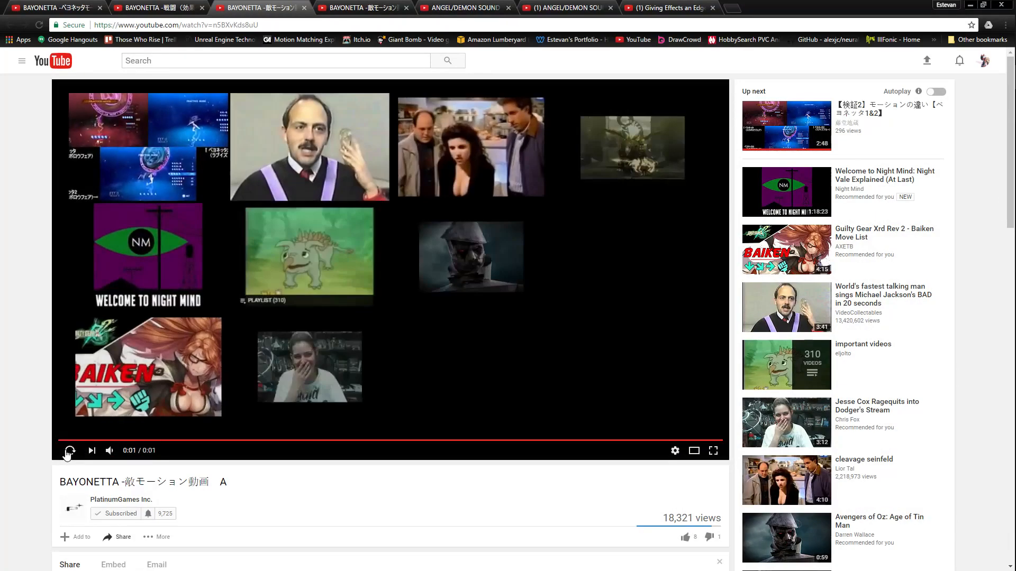
pyautogui.click(66, 454)
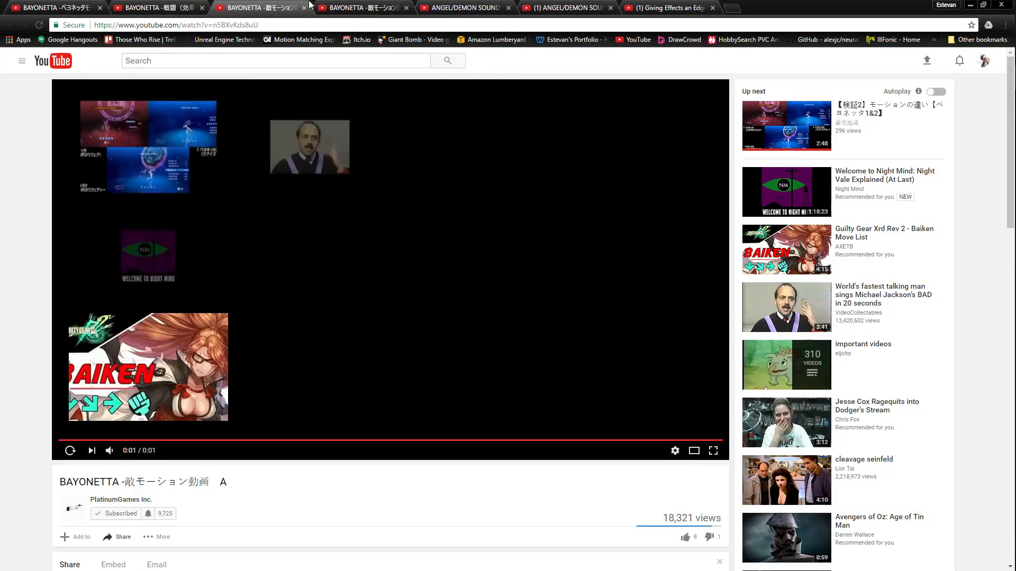
# Step: Replay the BAYONETTA enemy motion videos B and A in alternation to compare their attack motions, finishing with video B
pyautogui.click(369, 5)
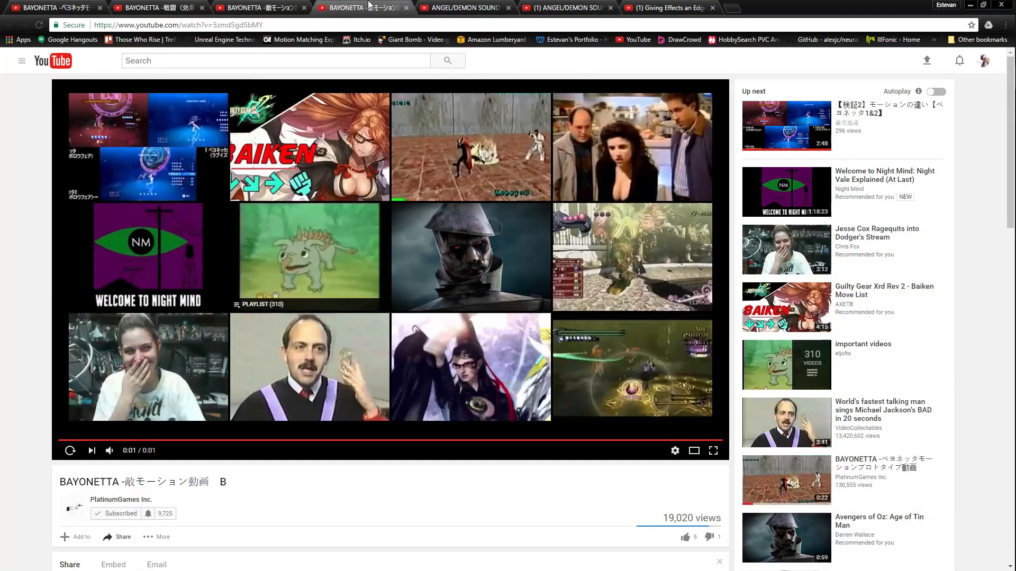
pyautogui.click(66, 459)
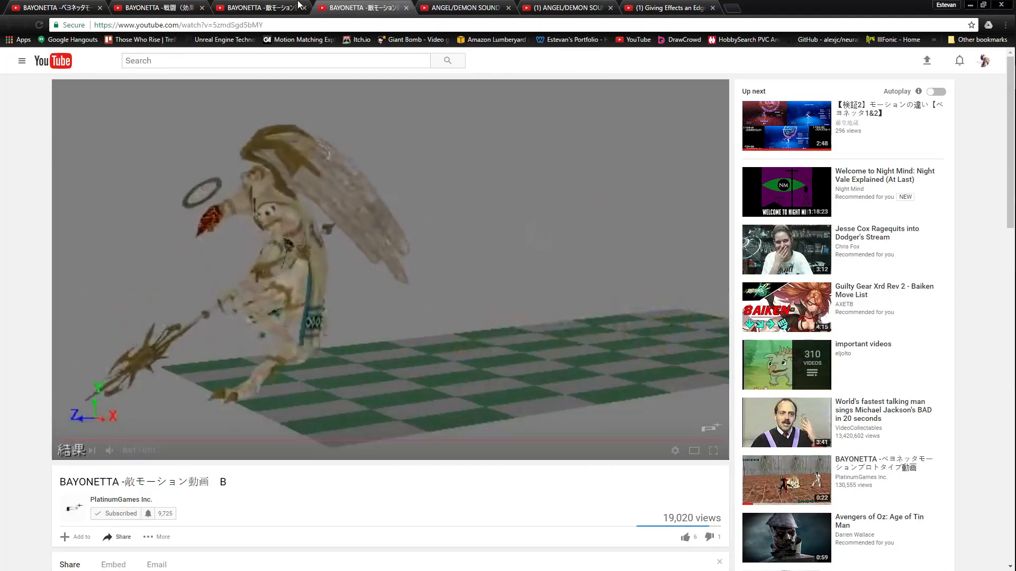
pyautogui.click(268, 6)
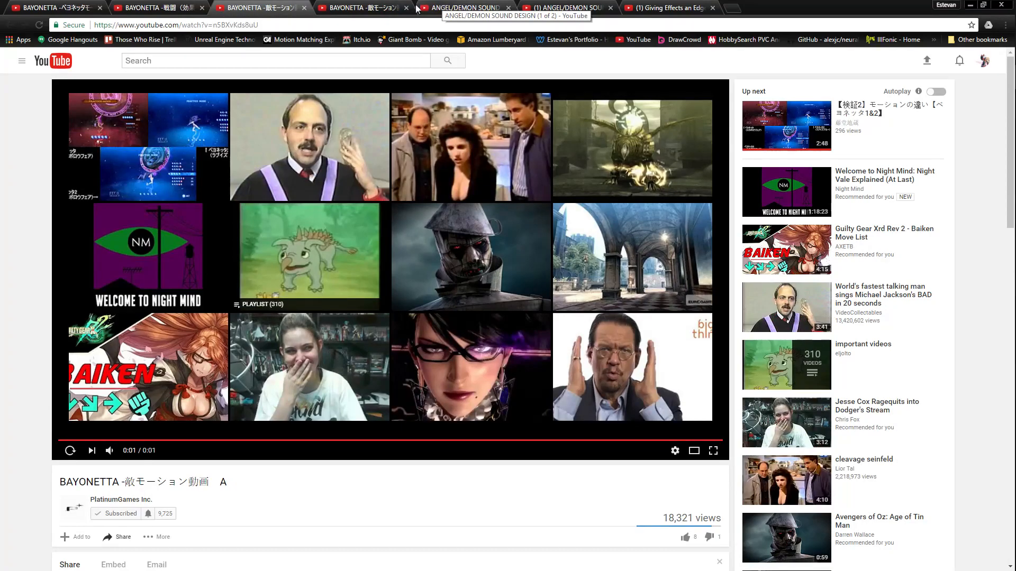
pyautogui.click(69, 450)
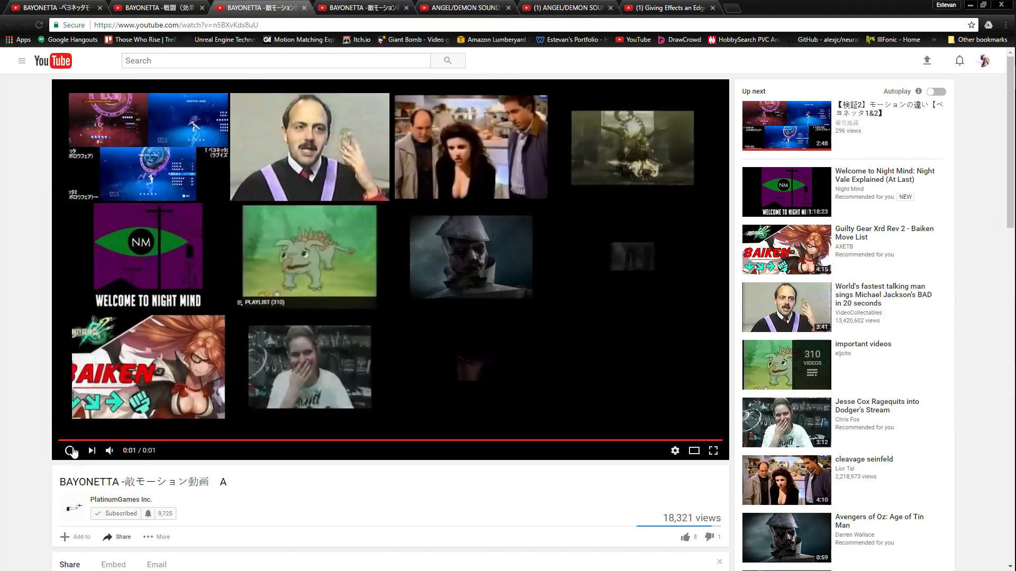
pyautogui.click(75, 450)
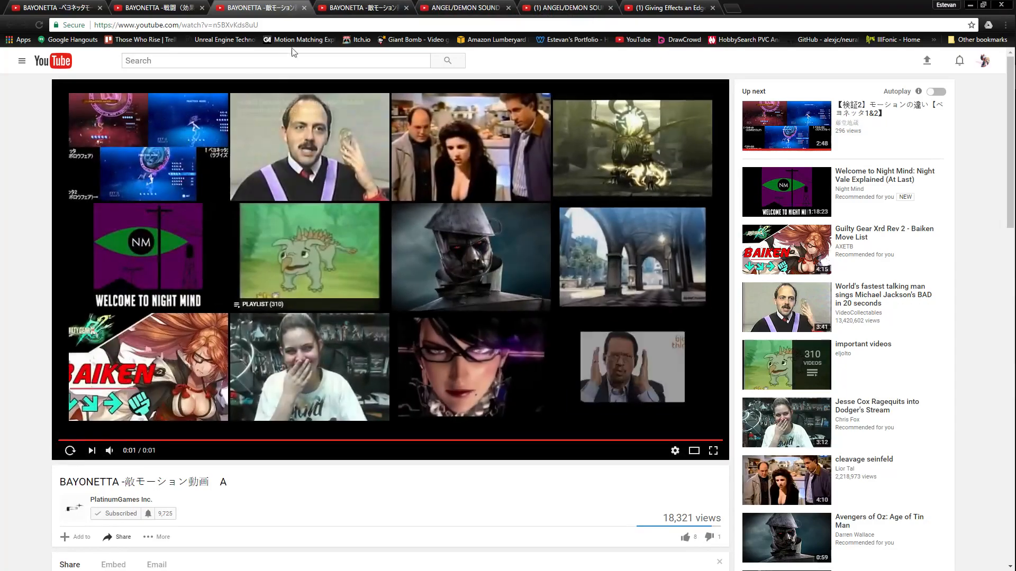
pyautogui.hotkey('ctrl', 'Tab')
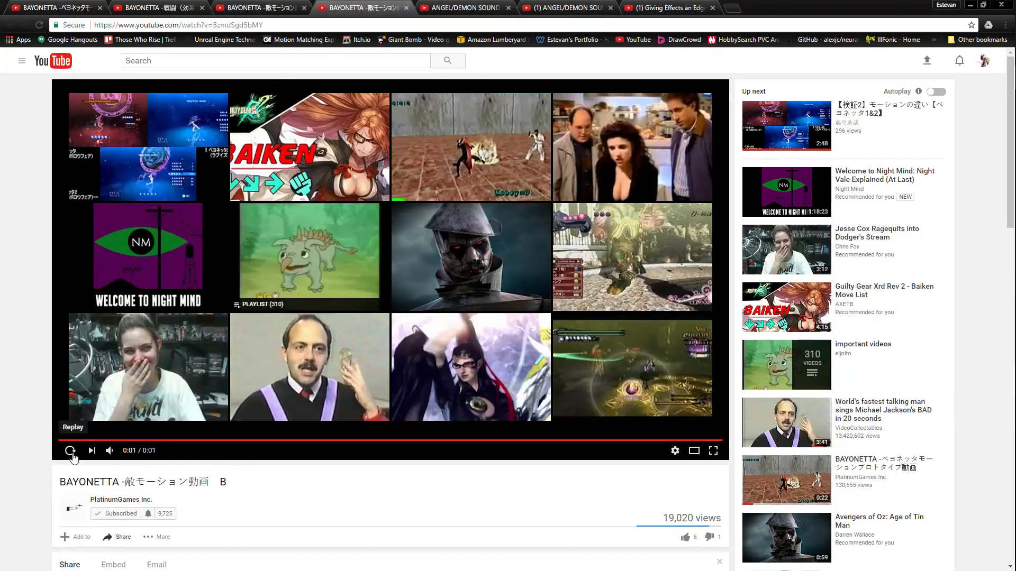
pyautogui.click(73, 453)
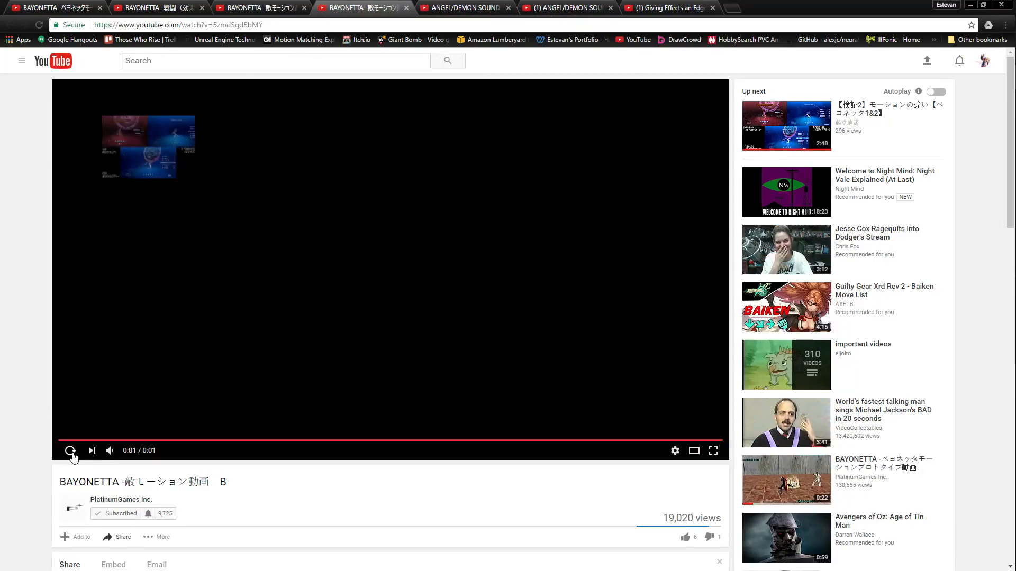
# Step: Watch the ANGEL/DEMON SOUND DESIGN video (1 of 2) once and the Bayonetta 2 video (2 of 2) twice
pyautogui.click(437, 6)
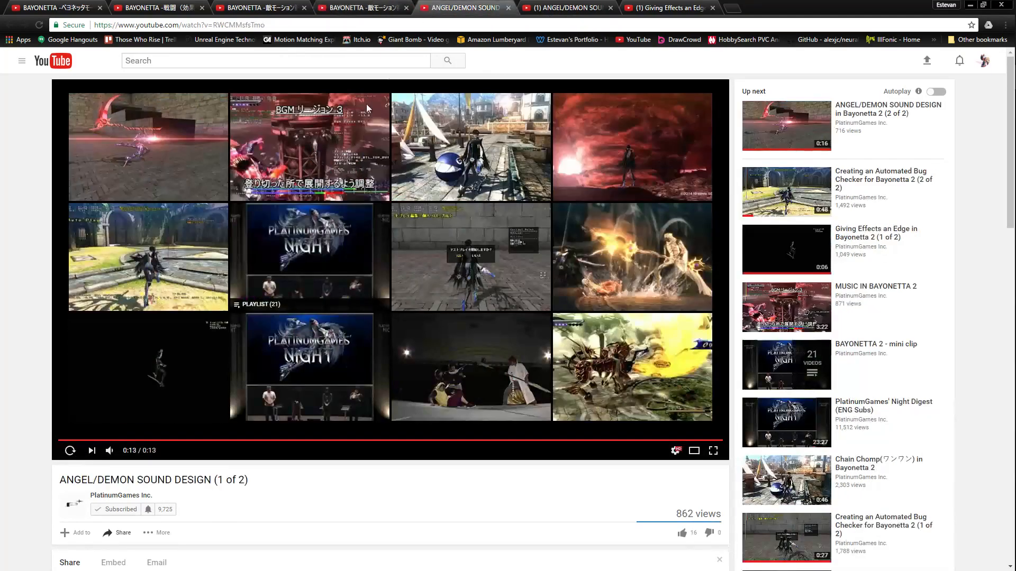
pyautogui.click(69, 454)
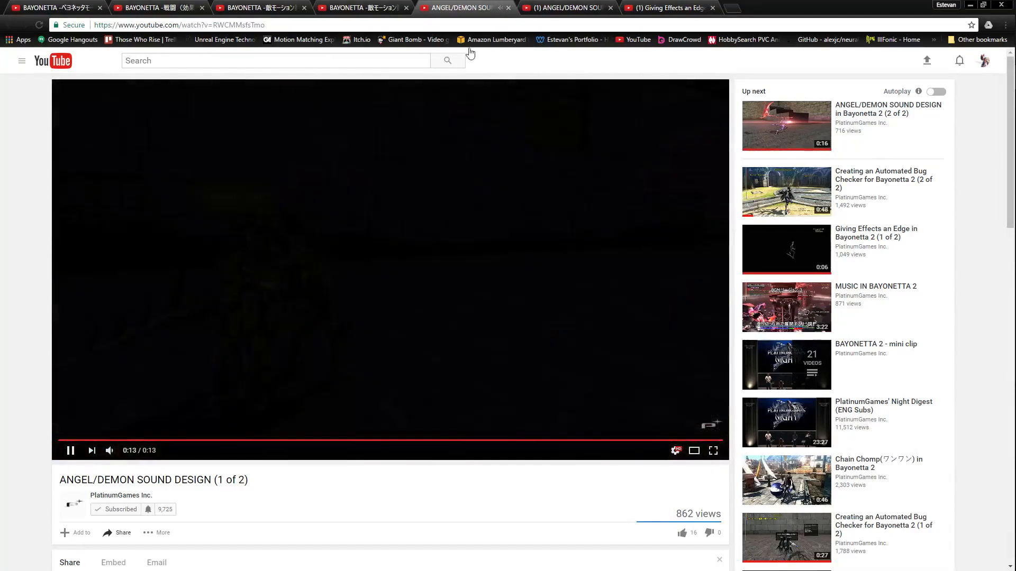
pyautogui.click(567, 5)
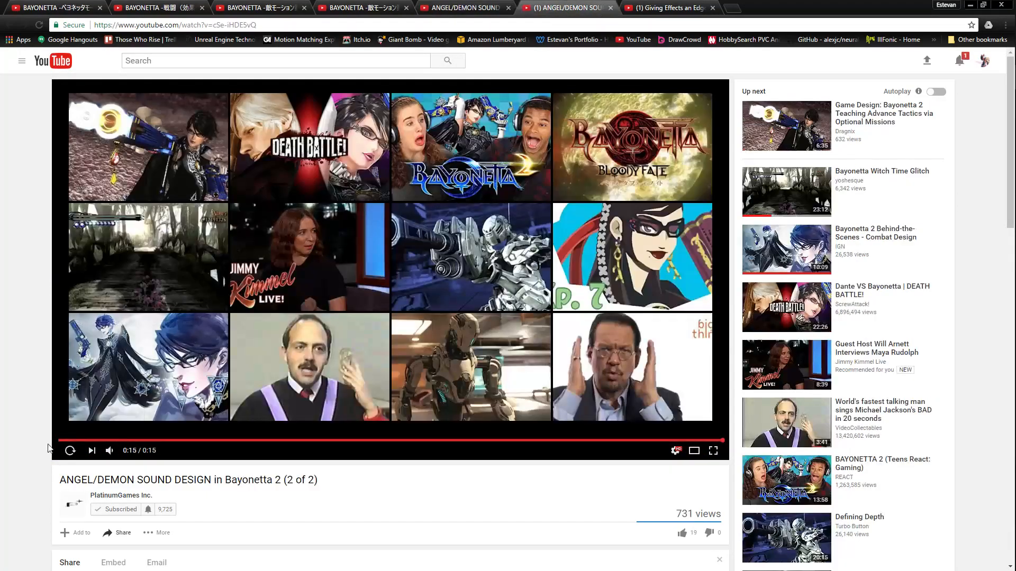
pyautogui.click(66, 455)
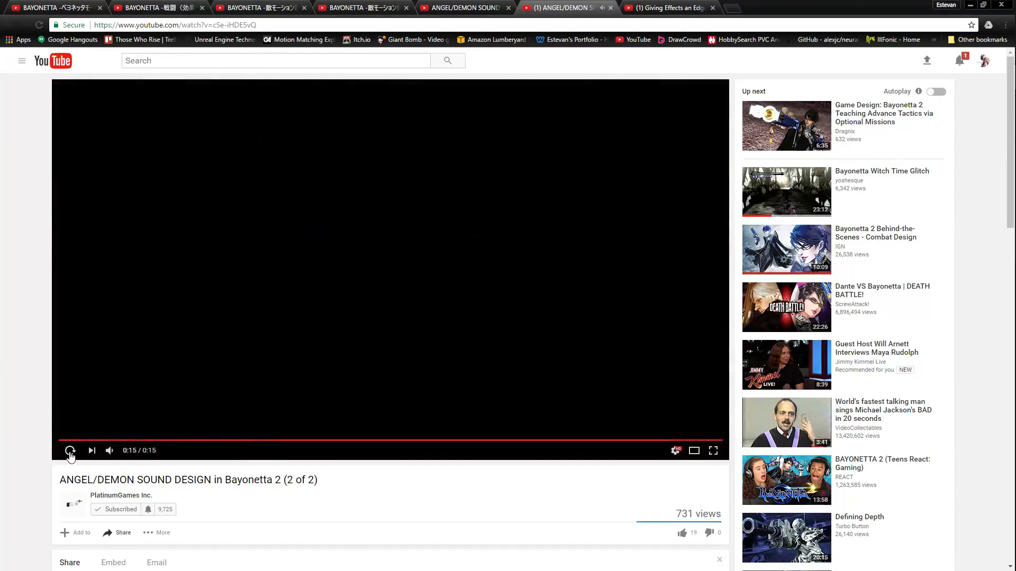
pyautogui.click(71, 452)
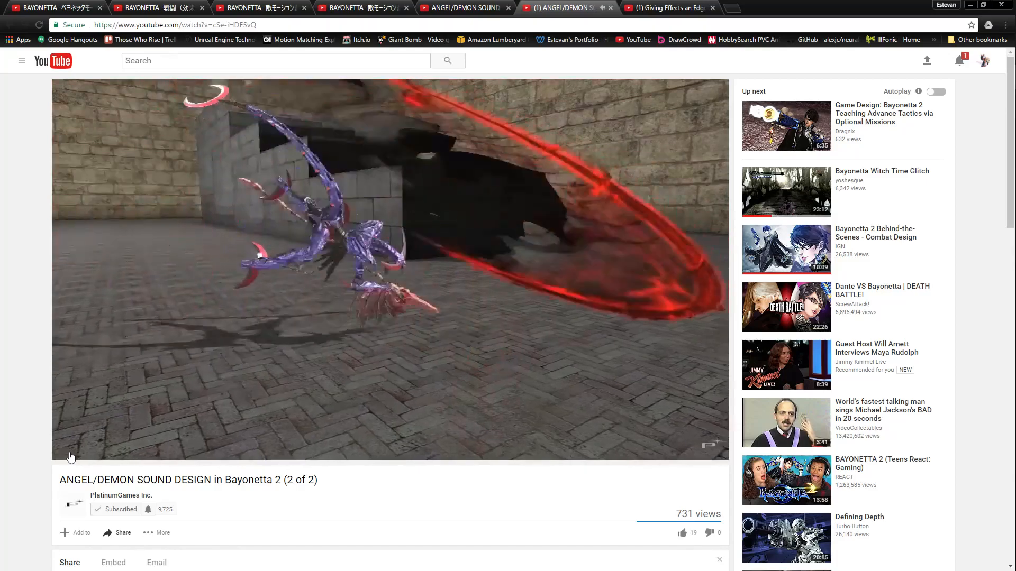
pyautogui.moveTo(79, 454)
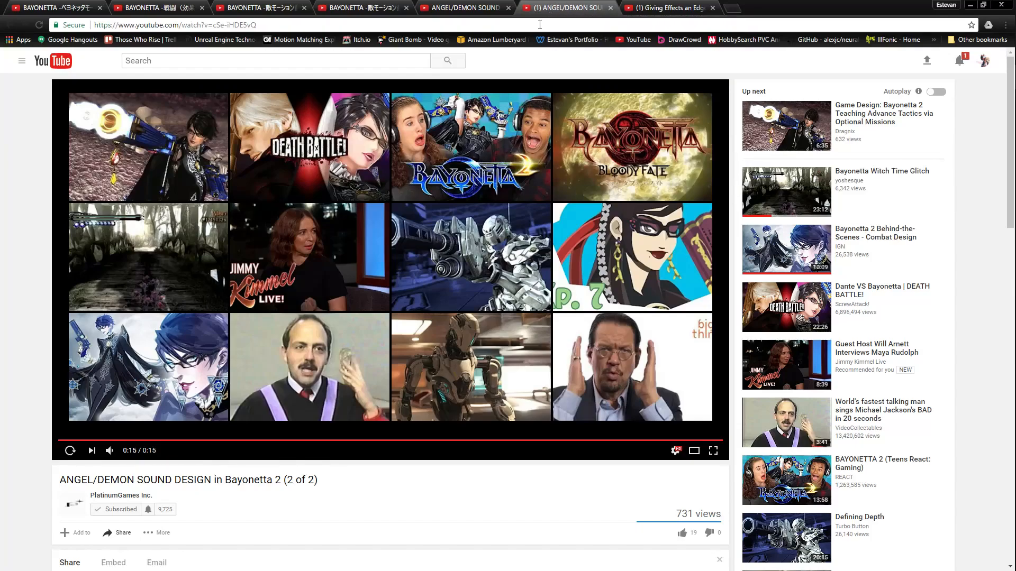
pyautogui.click(437, 6)
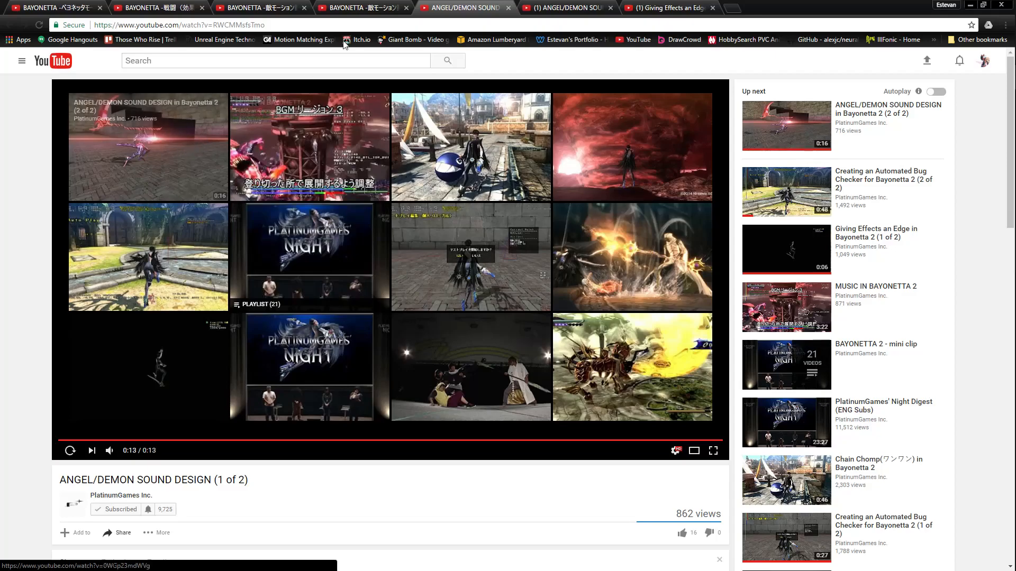
pyautogui.click(373, 6)
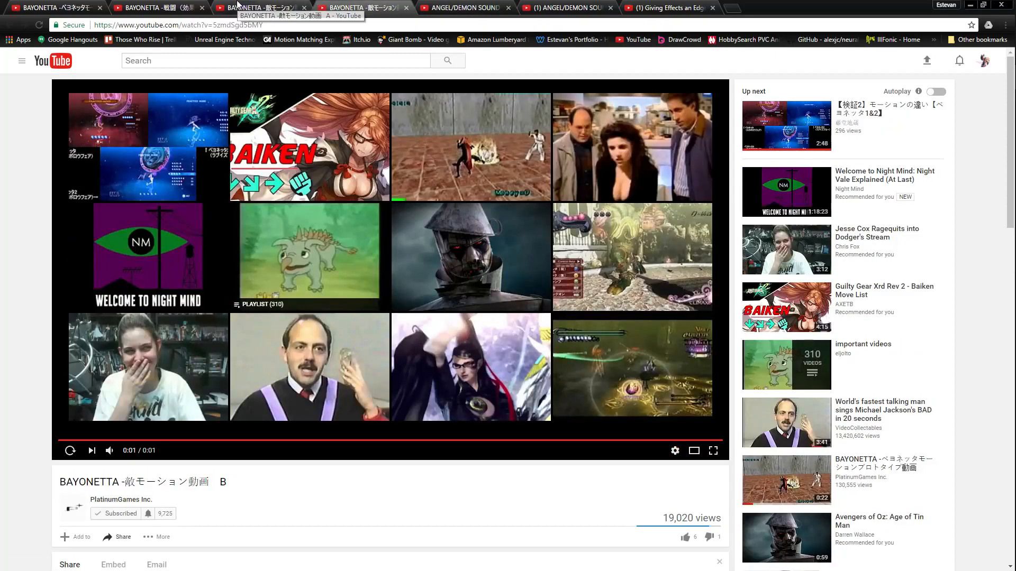
pyautogui.click(238, 6)
pyautogui.click(170, 6)
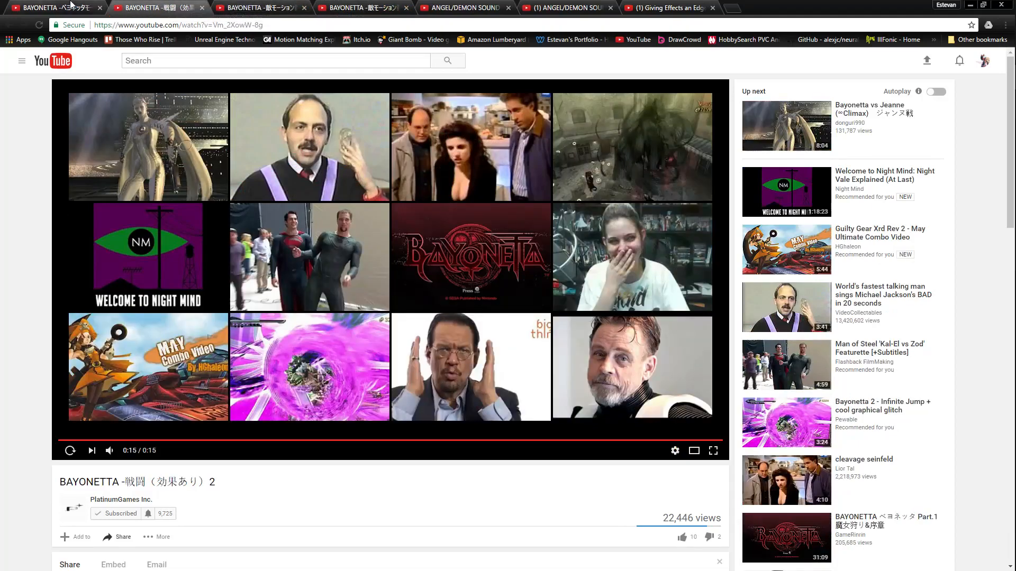
pyautogui.click(80, 7)
# Step: Switch back to Unreal Engine, play the Tank_Enemy_Attack_1 preview, and close that animation
pyautogui.click(967, 5)
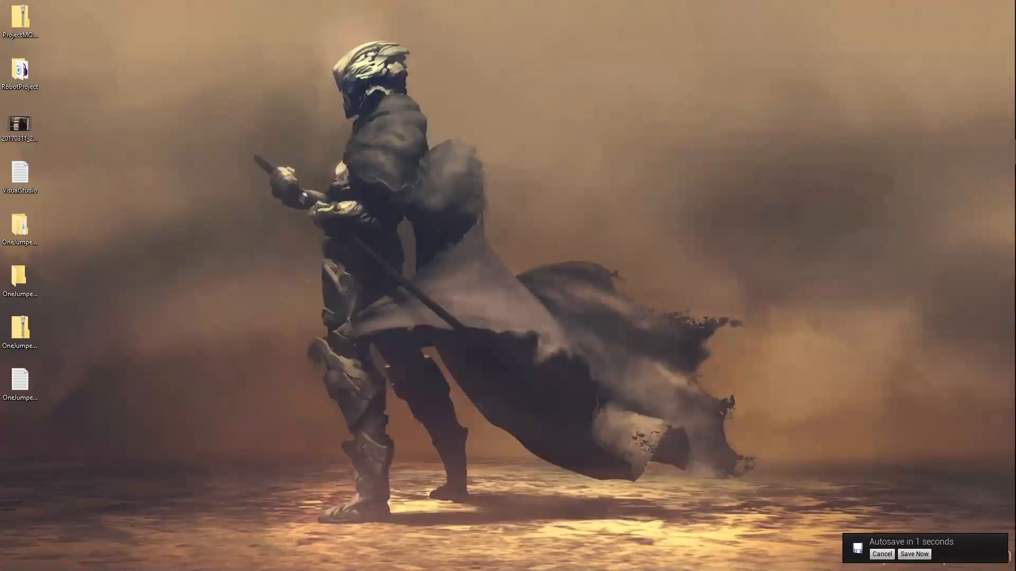
pyautogui.moveTo(1006, 414)
pyautogui.click(900, 376)
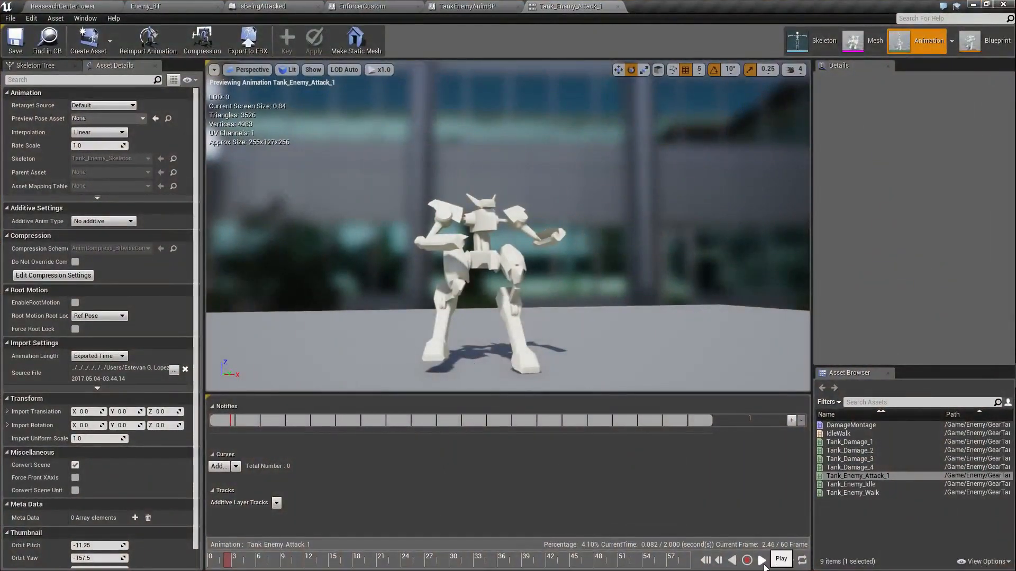
pyautogui.click(764, 566)
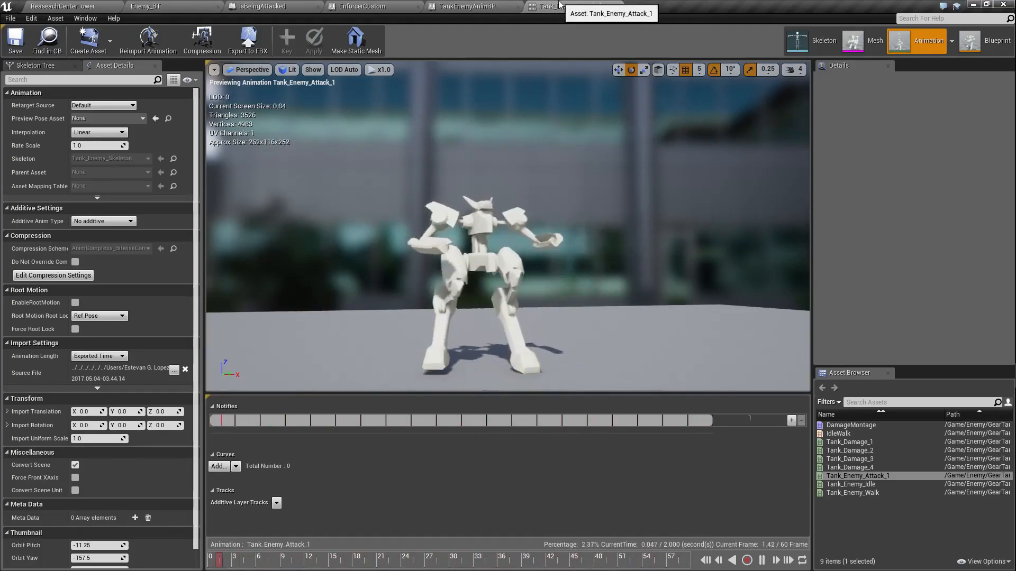
pyautogui.click(616, 7)
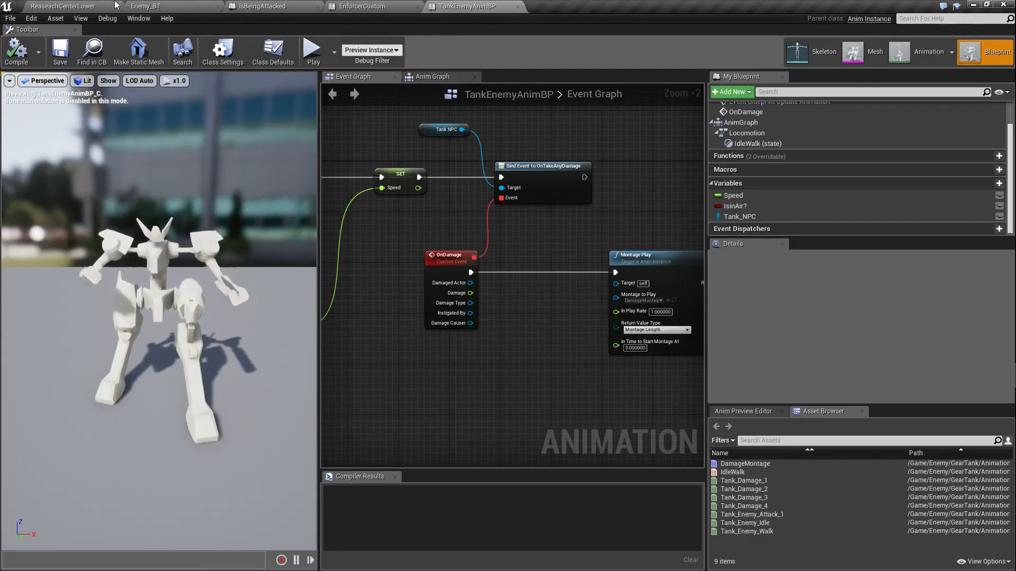
# Step: Return to the ReaseachCenterLower level and view the Enforcer character and the two red tank enemies from several angles
pyautogui.click(62, 6)
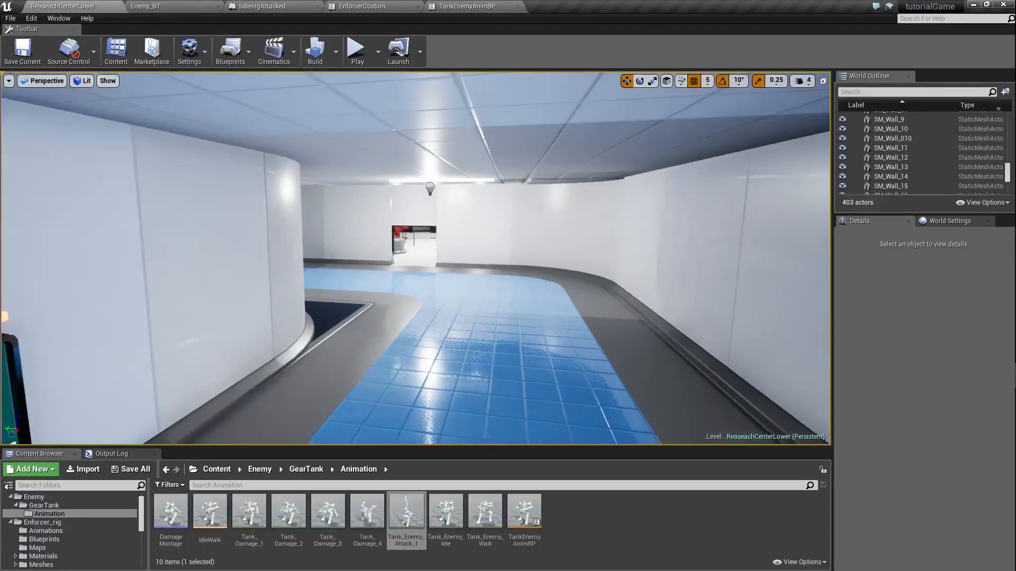
pyautogui.moveTo(416, 258); pyautogui.dragTo(516, 239, button='right')
pyautogui.press('w')
pyautogui.press('s')
pyautogui.press('w')
pyautogui.press('s')
pyautogui.press('a')
pyautogui.press('a')
pyautogui.press('a')
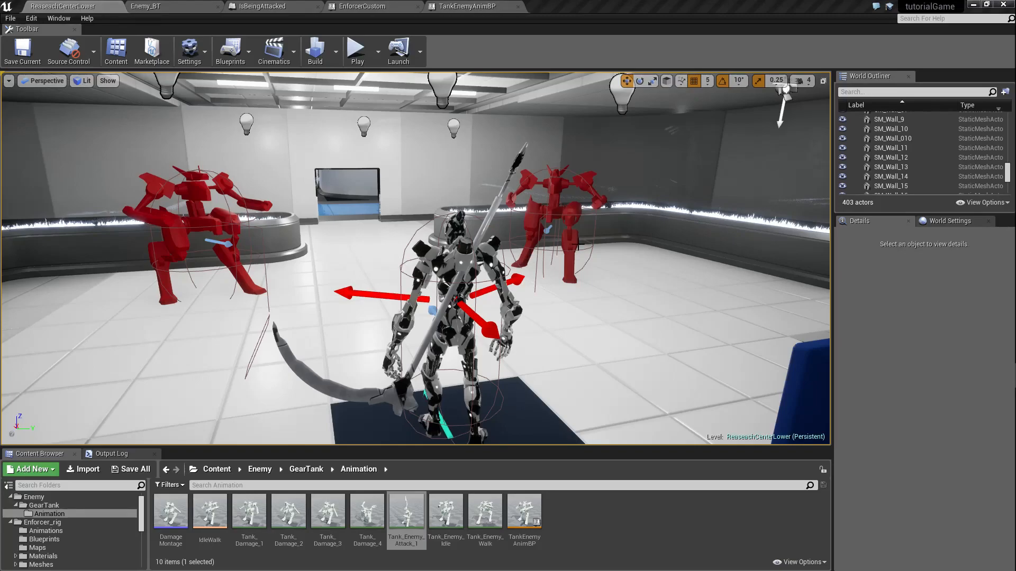
pyautogui.moveTo(606, 264); pyautogui.dragTo(613, 241, button='right')
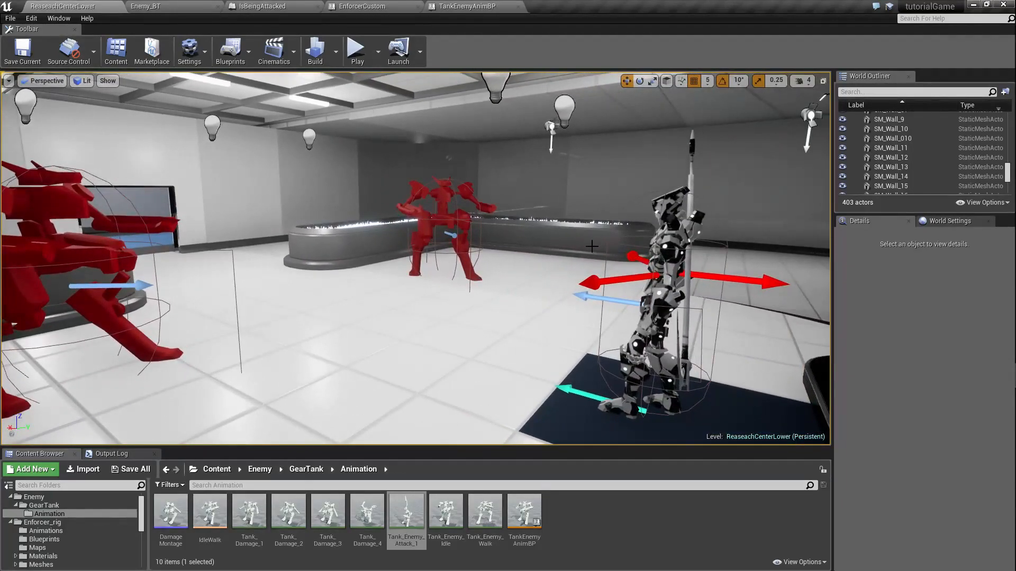
pyautogui.moveTo(333, 267); pyautogui.dragTo(311, 274, button='right')
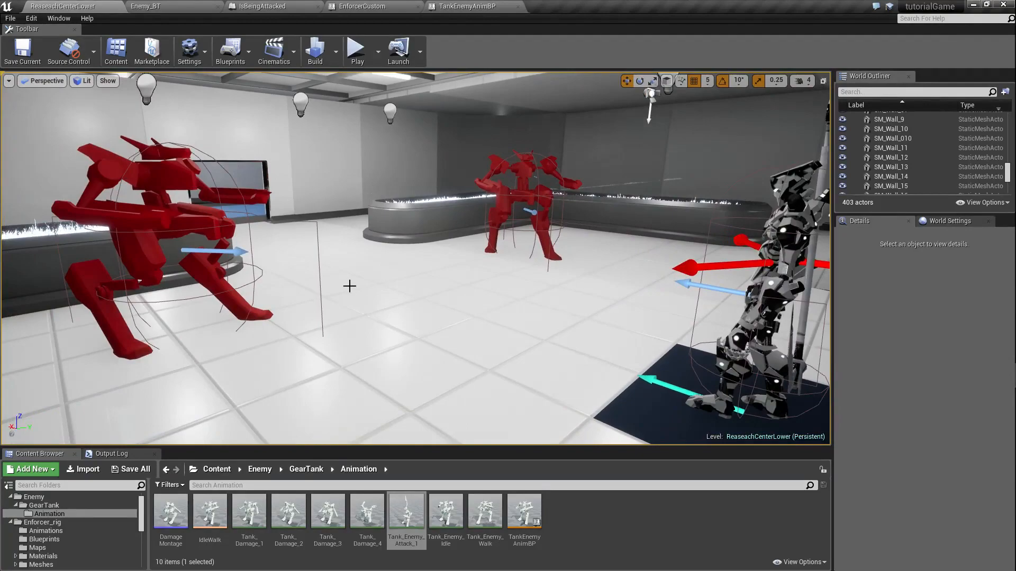
# Step: Open DamageMontage, pause its preview, scrub through the hit reactions while viewing the tank from different angles, and close it
pyautogui.doubleClick(183, 519)
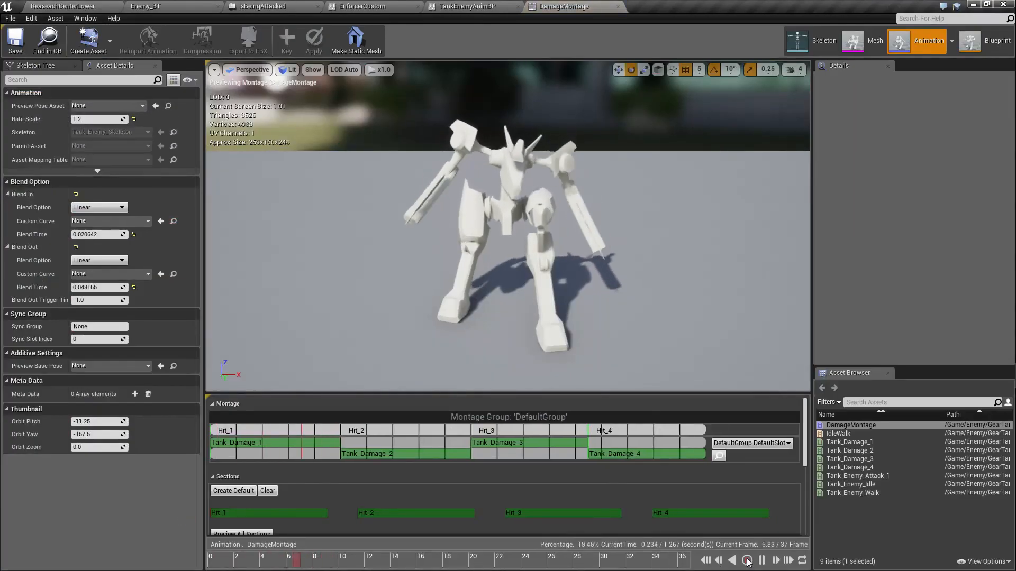
pyautogui.click(762, 561)
pyautogui.moveTo(239, 562)
pyautogui.mouseDown()
pyautogui.moveTo(212, 562)
pyautogui.moveTo(695, 565)
pyautogui.moveTo(212, 563)
pyautogui.moveTo(657, 568)
pyautogui.mouseUp()
pyautogui.moveTo(598, 296); pyautogui.dragTo(753, 301, button='right')
pyautogui.moveTo(662, 561); pyautogui.dragTo(596, 569)
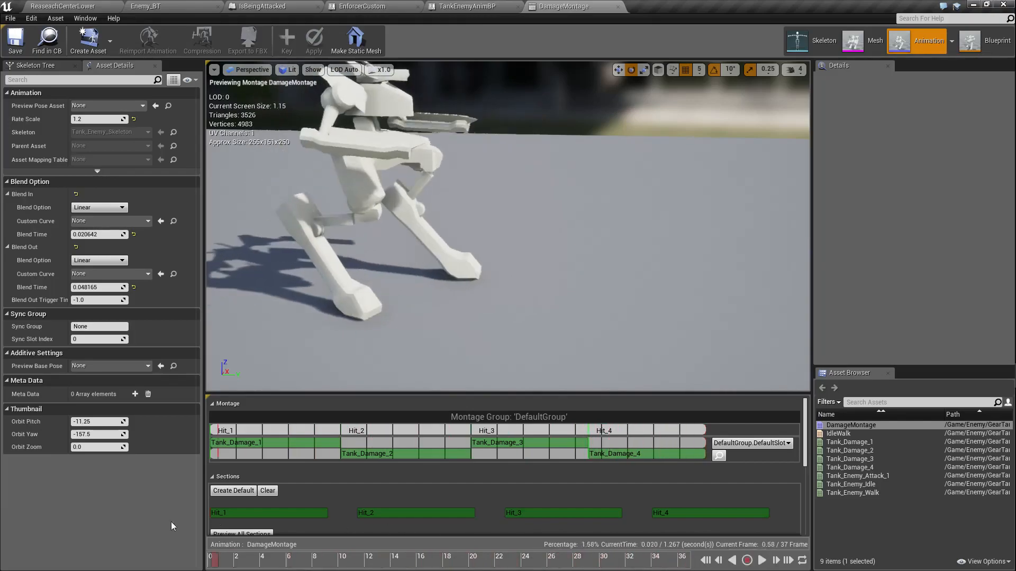
pyautogui.moveTo(601, 166)
pyautogui.mouseDown(button='right')
pyautogui.moveTo(497, 151)
pyautogui.moveTo(599, 153)
pyautogui.mouseUp(button='right')
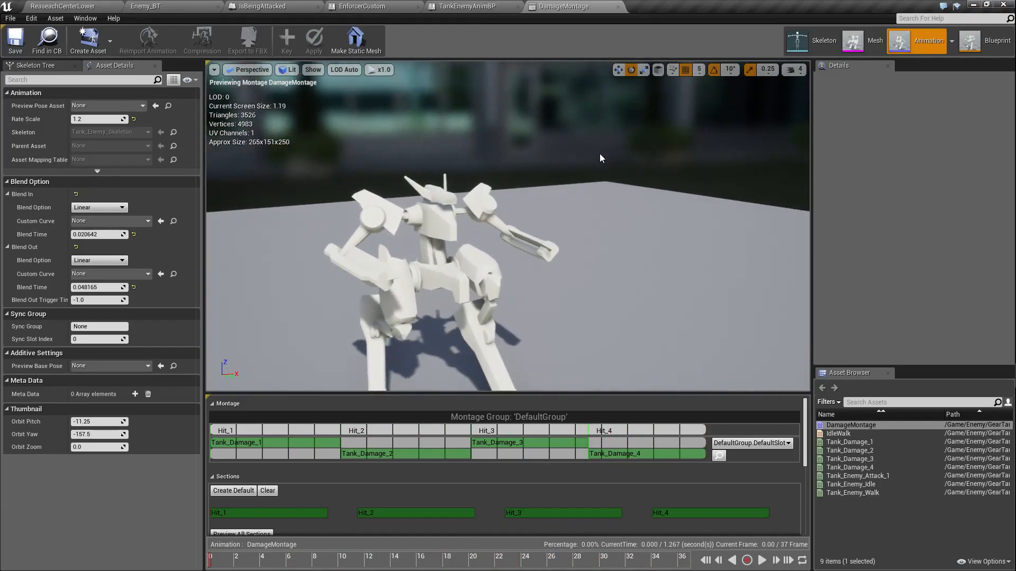
pyautogui.click(617, 6)
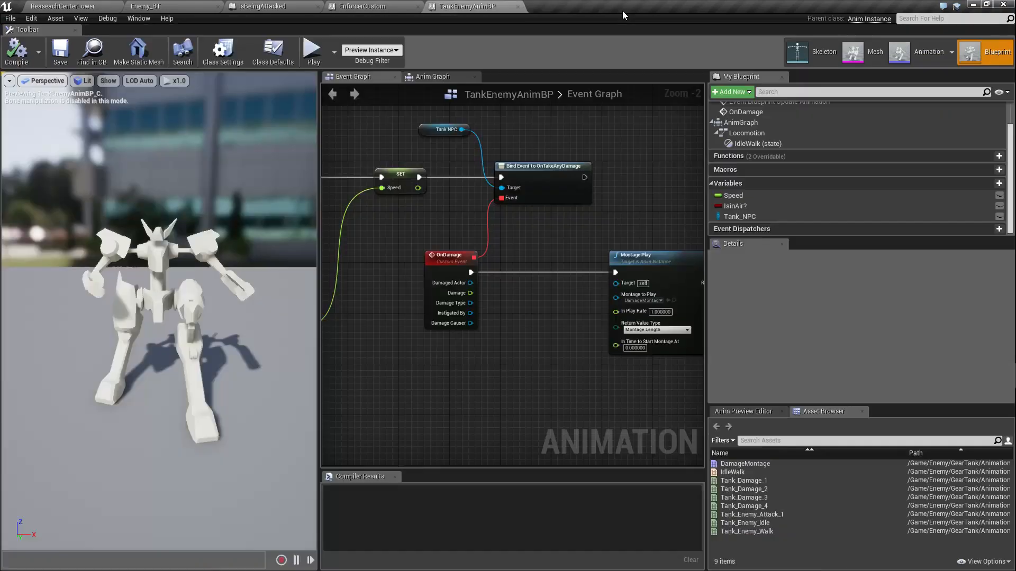
# Step: Go back to the ReaseachCenterLower level and bring both red tank enemies fully into view
pyautogui.click(79, 6)
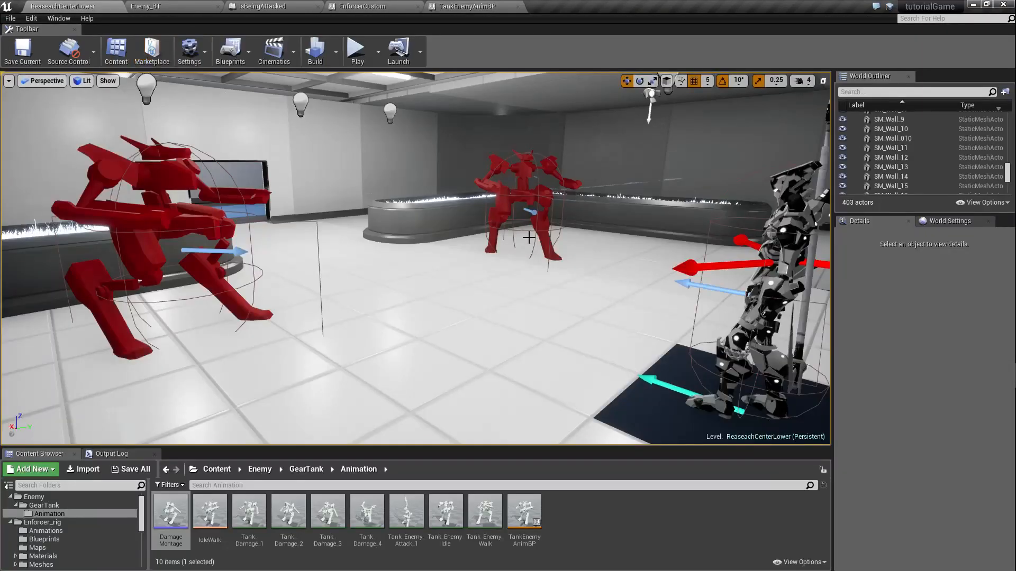
pyautogui.moveTo(529, 238)
pyautogui.mouseDown(button='right')
pyautogui.moveTo(493, 244)
pyautogui.moveTo(511, 246)
pyautogui.moveTo(493, 257)
pyautogui.moveTo(540, 248)
pyautogui.mouseUp(button='right')
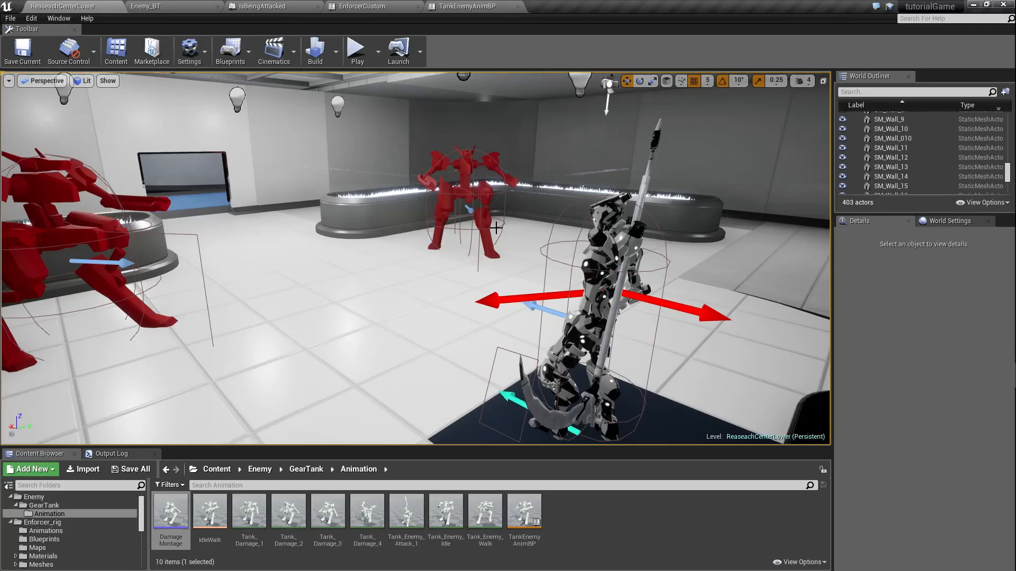
pyautogui.moveTo(412, 216); pyautogui.dragTo(352, 208, button='right')
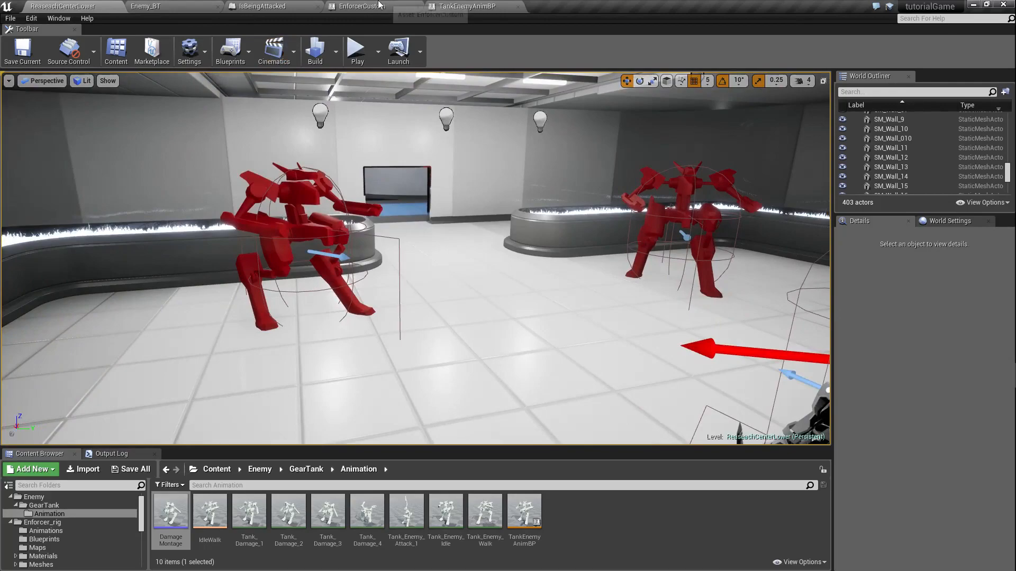
# Step: Inspect the Anim Graph of TankEnemyAnimBP, including the contents of its Locomotion state machine
pyautogui.click(180, 6)
pyautogui.click(267, 6)
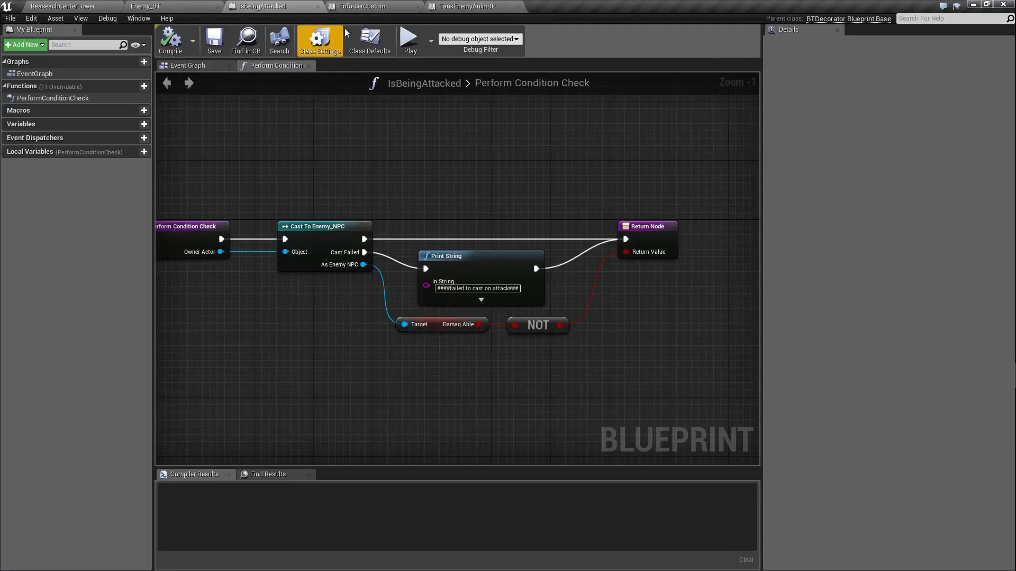
pyautogui.click(433, 6)
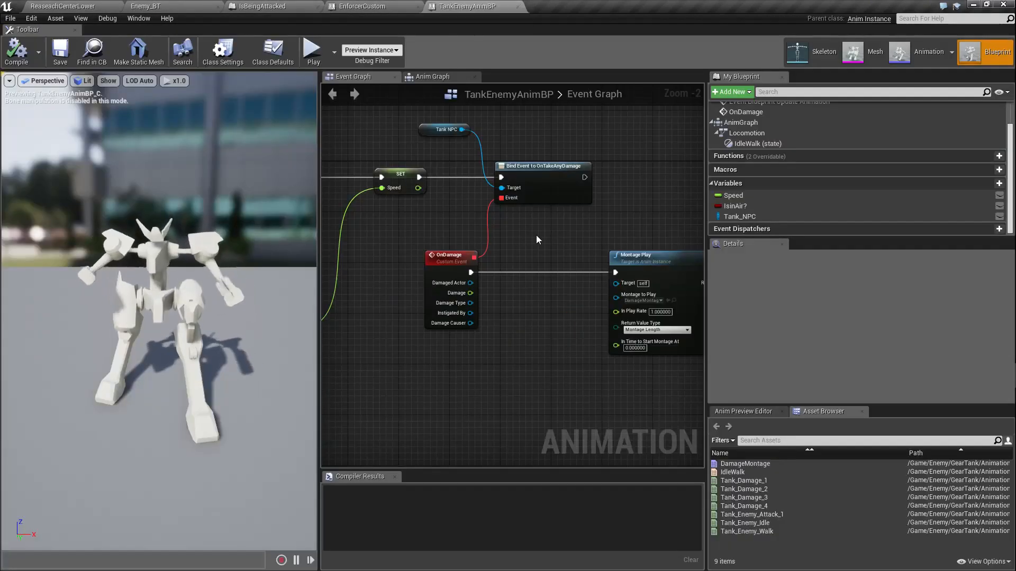
pyautogui.click(432, 77)
pyautogui.press('Home')
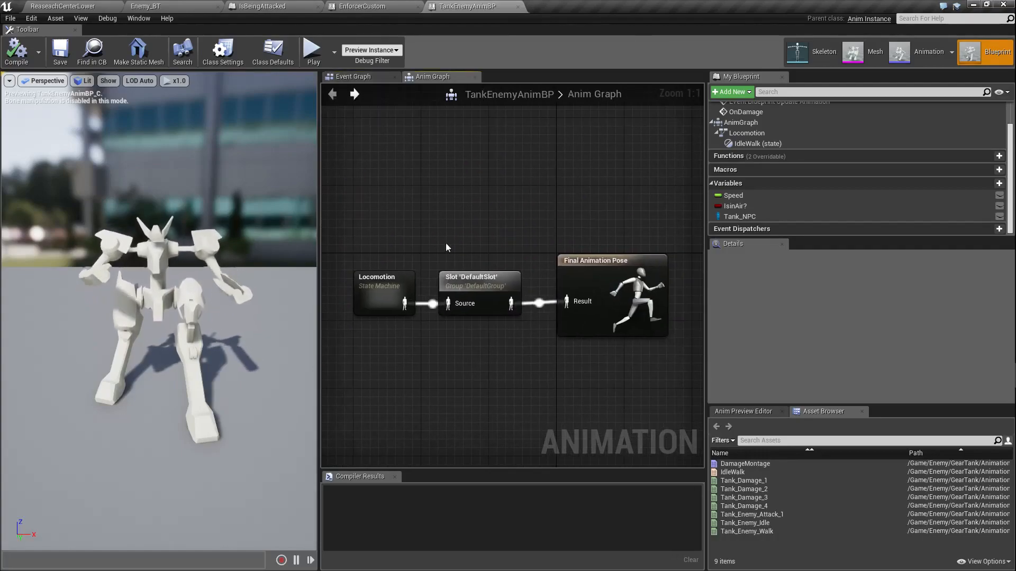
pyautogui.click(389, 295)
pyautogui.doubleClick(389, 296)
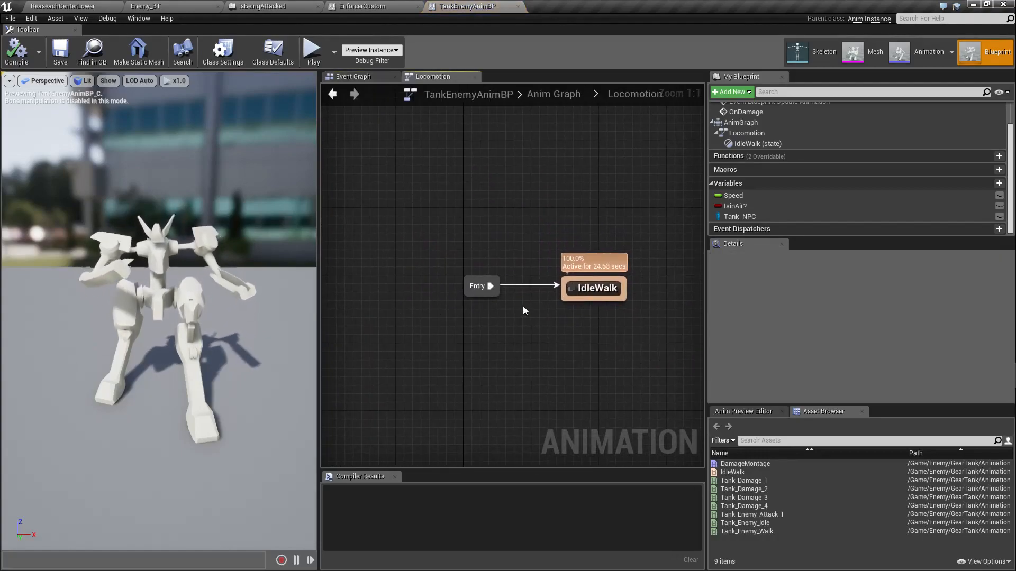
pyautogui.click(333, 95)
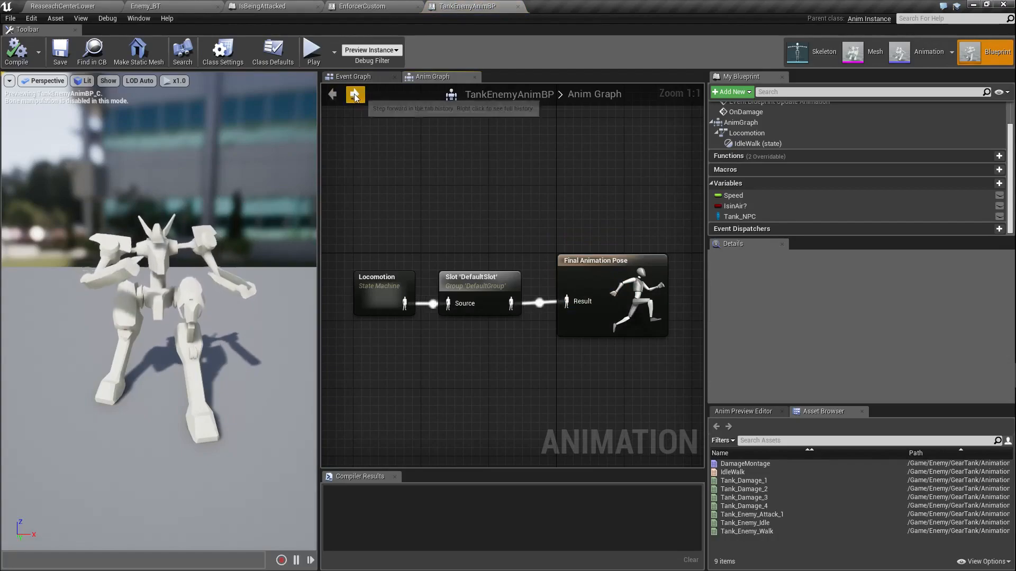
# Step: Examine the Montage Play and Montage Jump to Section nodes in the TankEnemyAnimBP event graph
pyautogui.click(360, 78)
pyautogui.moveTo(483, 305); pyautogui.dragTo(373, 279, button='right')
pyautogui.moveTo(455, 291); pyautogui.dragTo(386, 261, button='right')
pyautogui.scroll(-1, 449, 333)
pyautogui.moveTo(450, 333); pyautogui.dragTo(424, 275, button='right')
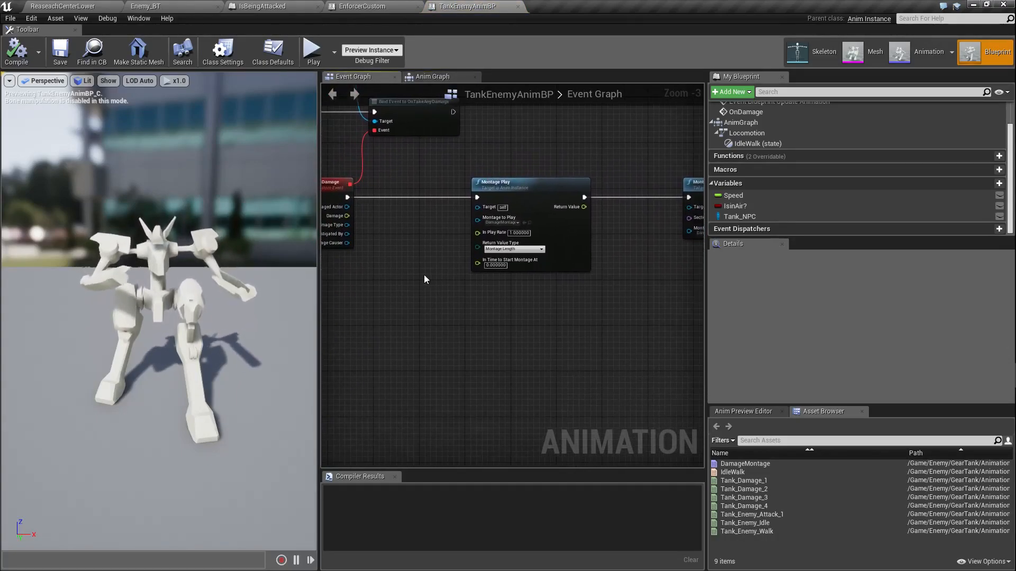
pyautogui.scroll(1, 635, 247)
pyautogui.moveTo(642, 243); pyautogui.dragTo(595, 220, button='right')
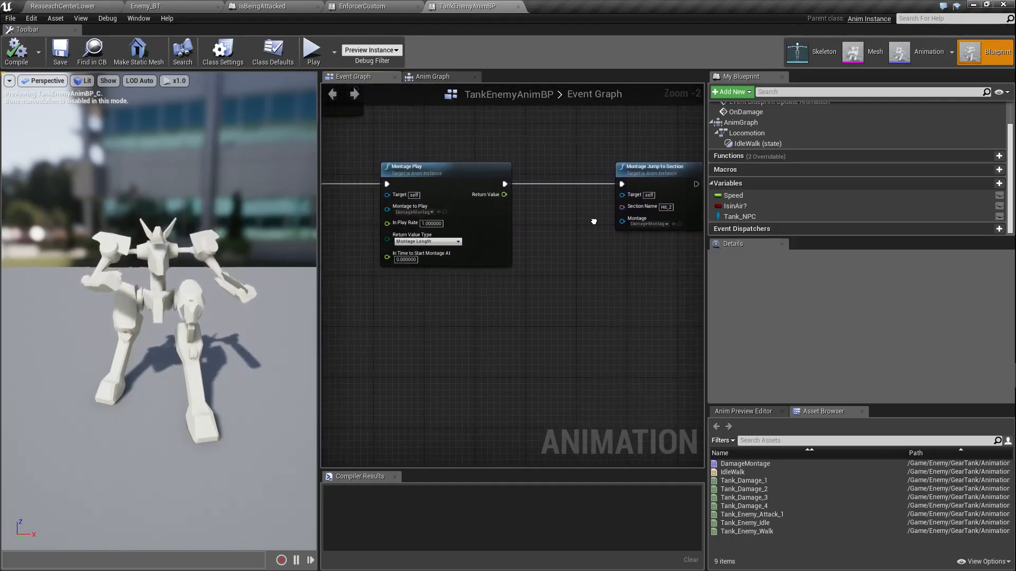
pyautogui.scroll(-1, 536, 236)
pyautogui.moveTo(373, 208); pyautogui.dragTo(426, 212, button='right')
pyautogui.scroll(2, 480, 223)
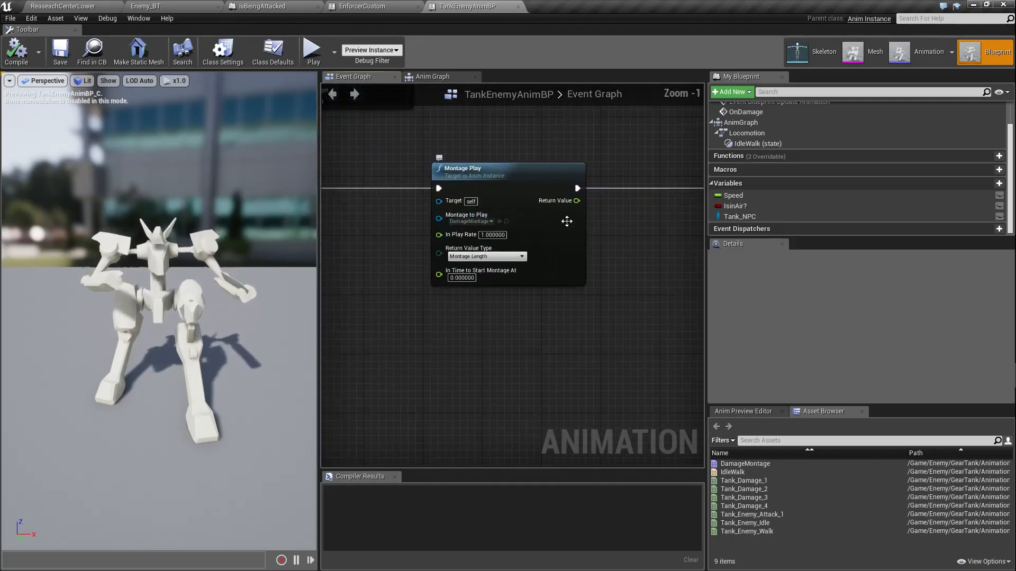
pyautogui.moveTo(559, 221); pyautogui.dragTo(387, 230, button='right')
pyautogui.scroll(1, 539, 226)
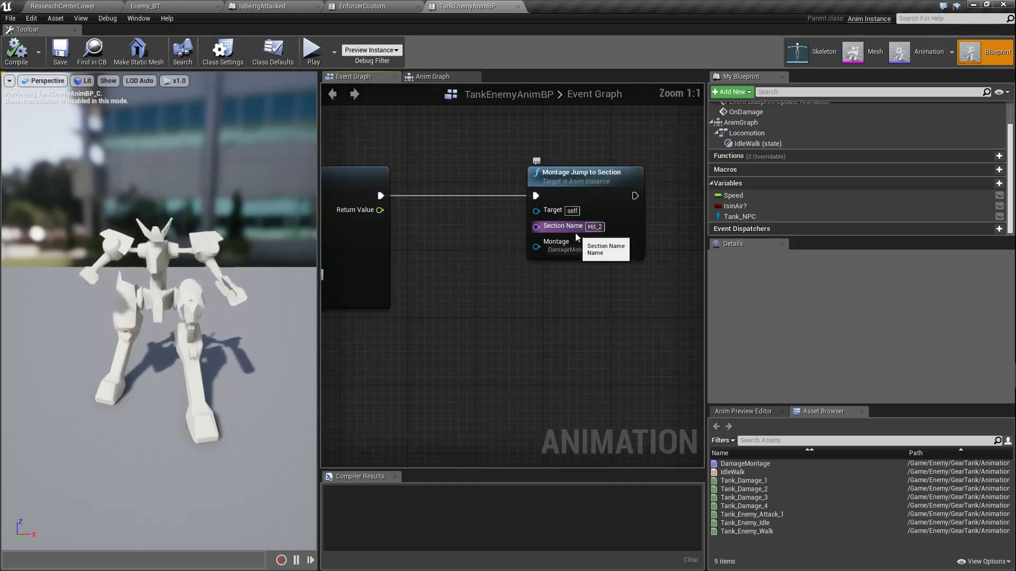
# Step: Set the Section Name of the Montage Jump to Section node to Hit_1 and compile the blueprint
pyautogui.click(607, 231)
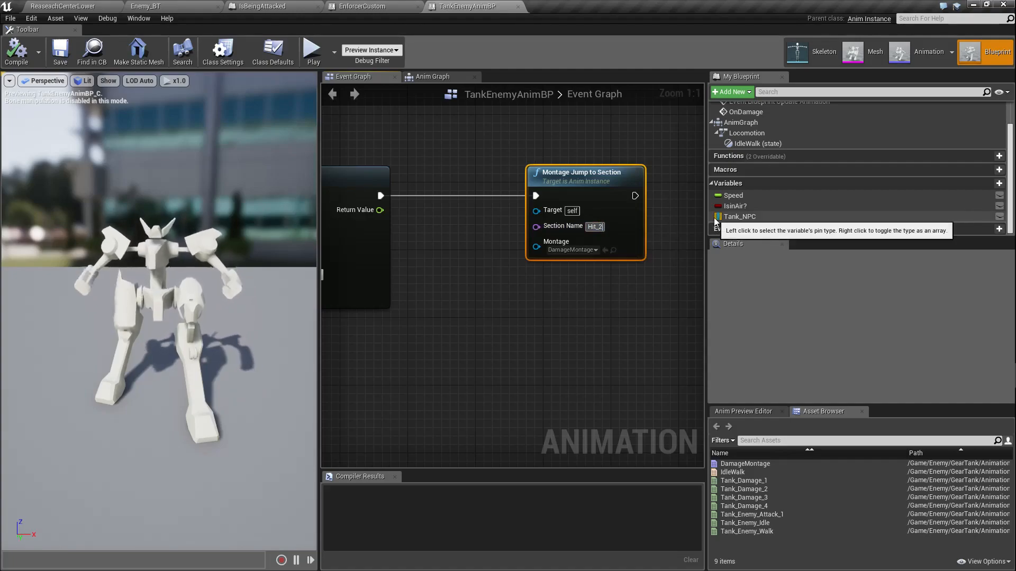
pyautogui.press('BackSpace')
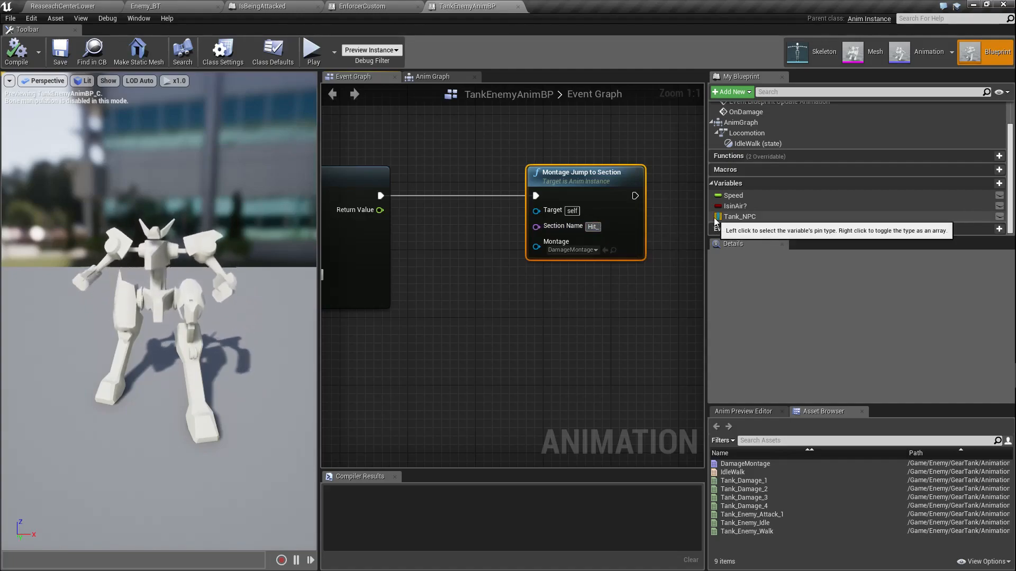
pyautogui.rightClick(717, 217)
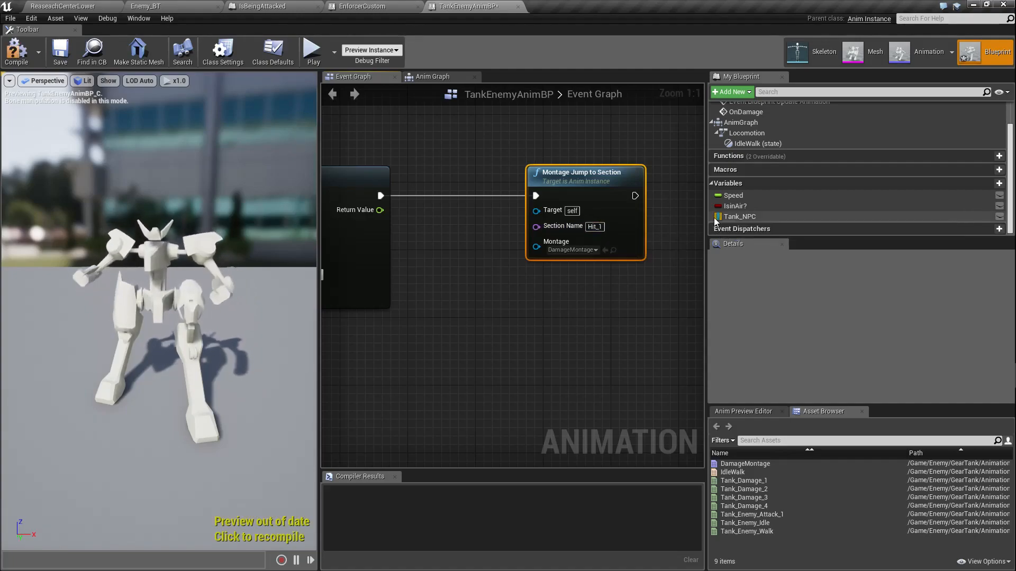
pyautogui.click(16, 52)
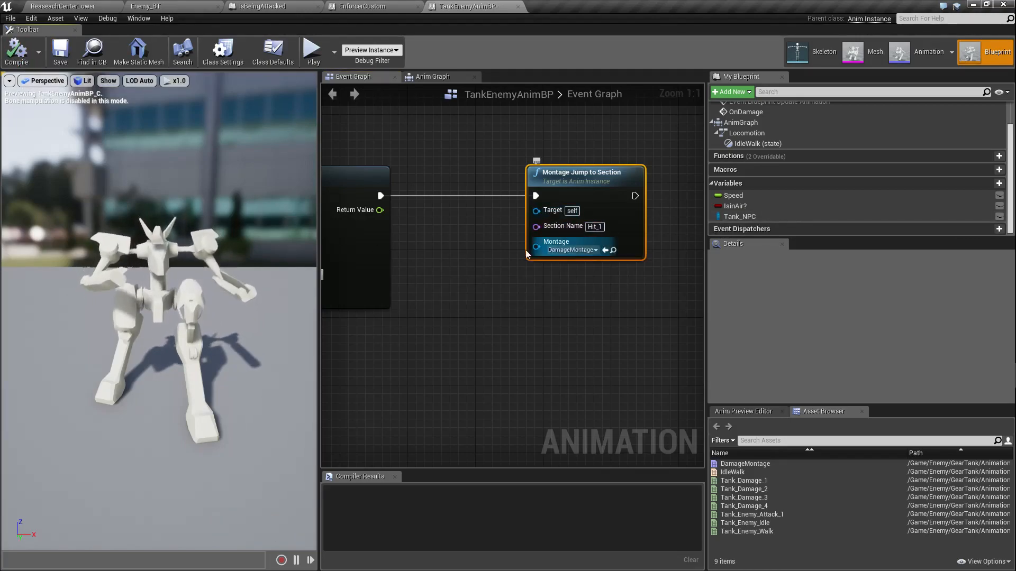
# Step: Review the whole OnDamage event chain through the montage nodes, together with the Bind Event to OnTakeAnyDamage node
pyautogui.moveTo(525, 239); pyautogui.dragTo(599, 224, button='right')
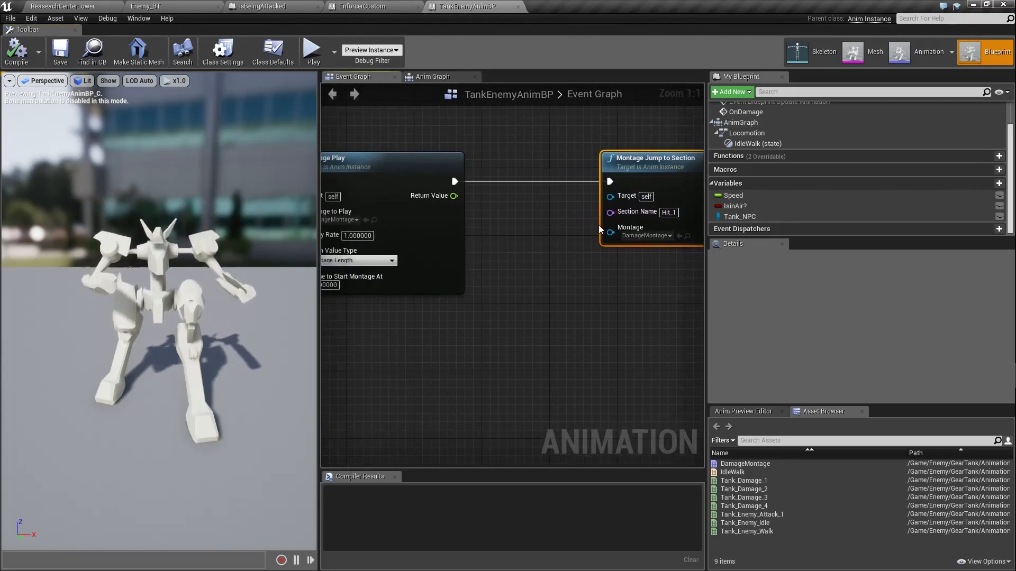
pyautogui.scroll(-2, 579, 256)
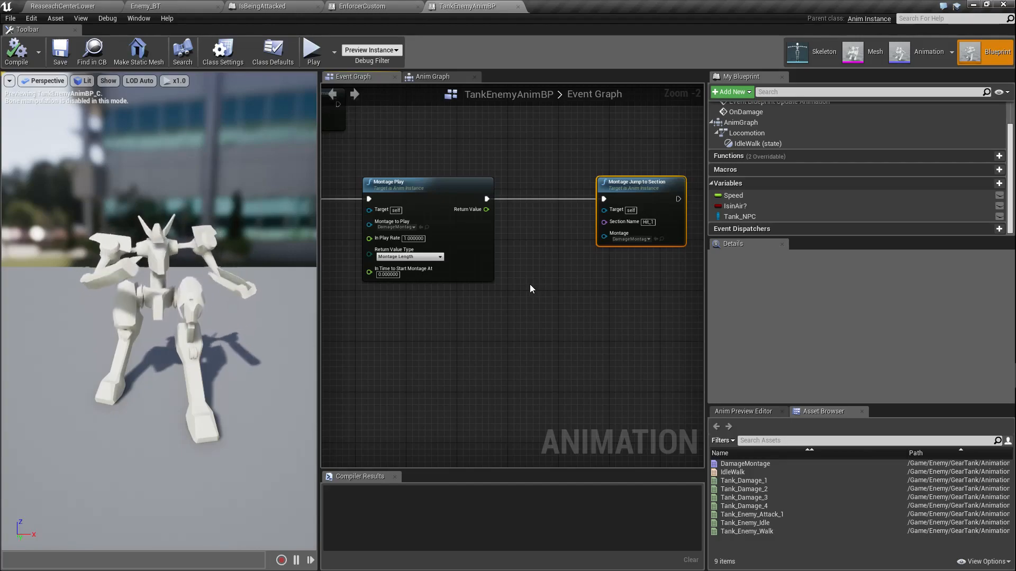
pyautogui.moveTo(536, 269); pyautogui.dragTo(614, 299, button='right')
pyautogui.scroll(-2, 610, 298)
pyautogui.moveTo(461, 309); pyautogui.dragTo(468, 290, button='right')
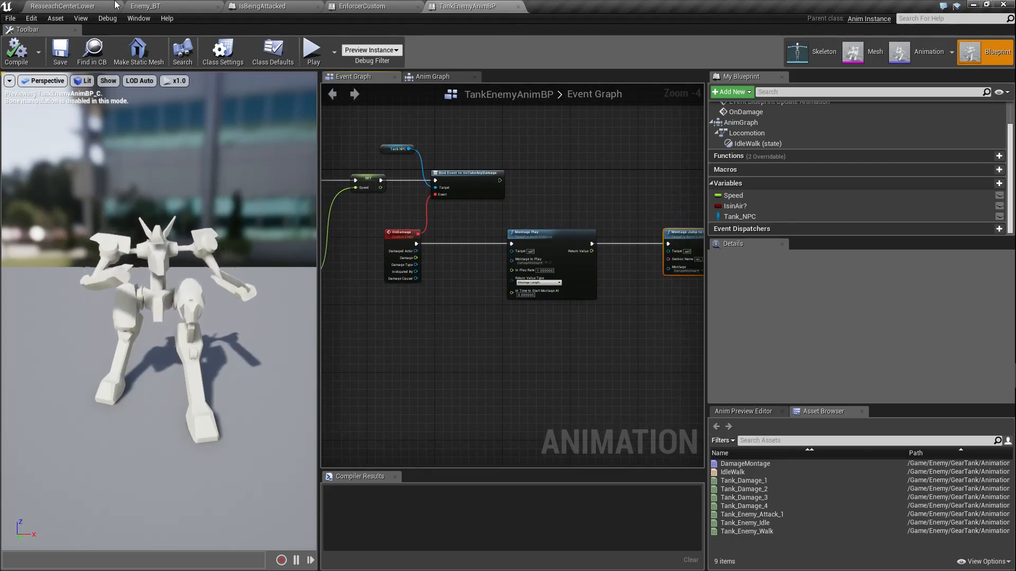
# Step: Return to the level view and frame the Enforcer with its scythe facing the two tank enemies
pyautogui.click(82, 6)
pyautogui.moveTo(446, 226); pyautogui.dragTo(474, 223, button='right')
pyautogui.press('s')
pyautogui.press('w')
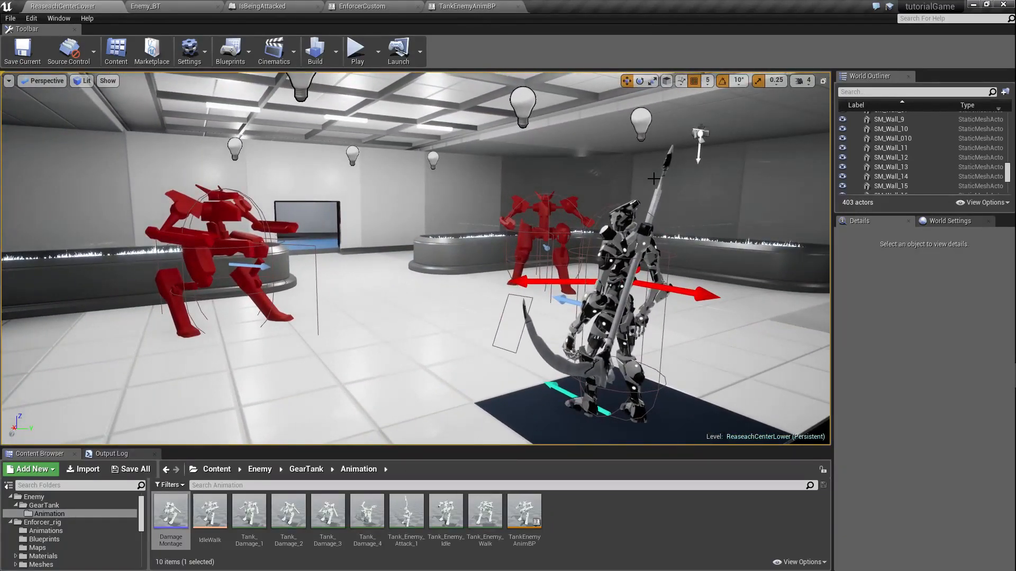
pyautogui.moveTo(365, 185); pyautogui.dragTo(402, 189, button='right')
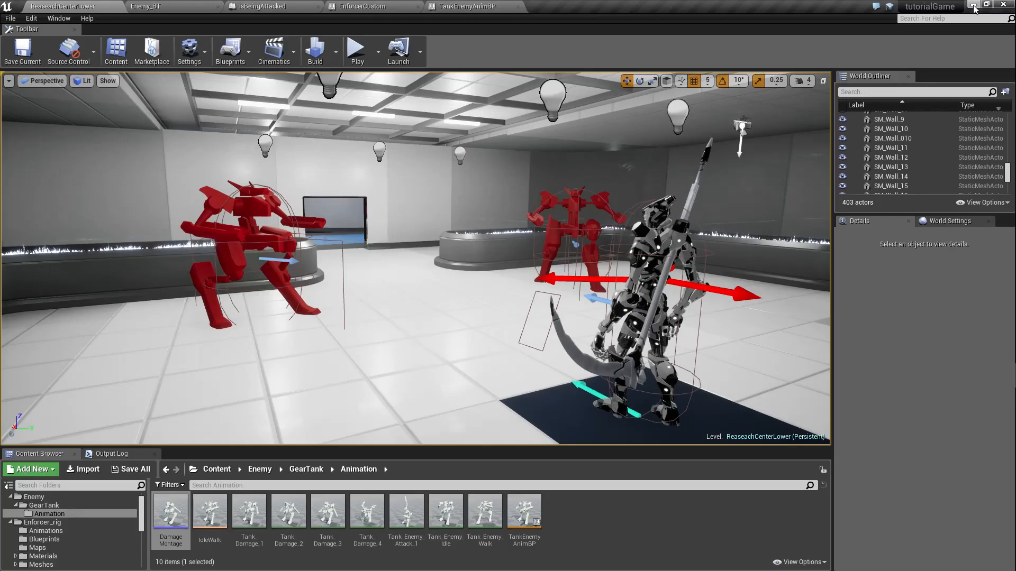
pyautogui.moveTo(568, 219)
pyautogui.mouseDown(button='right')
pyautogui.moveTo(521, 241)
pyautogui.moveTo(573, 231)
pyautogui.mouseUp(button='right')
pyautogui.press('d')
pyautogui.press('a')
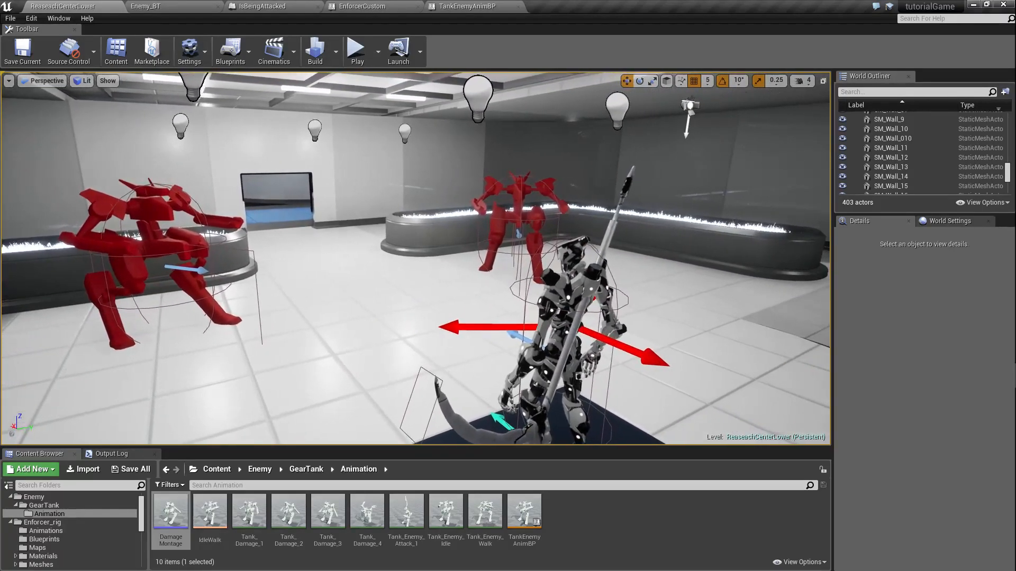
pyautogui.moveTo(487, 223); pyautogui.dragTo(469, 231, button='right')
pyautogui.press('s')
pyautogui.press('w')
pyautogui.press('s')
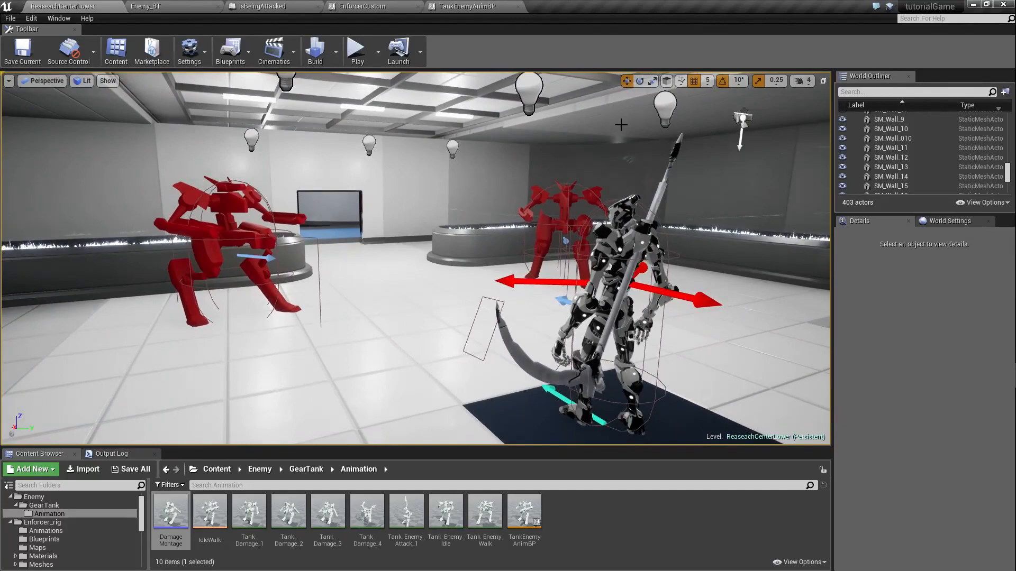
# Step: Switch to the BOL_Test project in Unreal Editor and start playing the SG-Village level in full screen
pyautogui.click(973, 7)
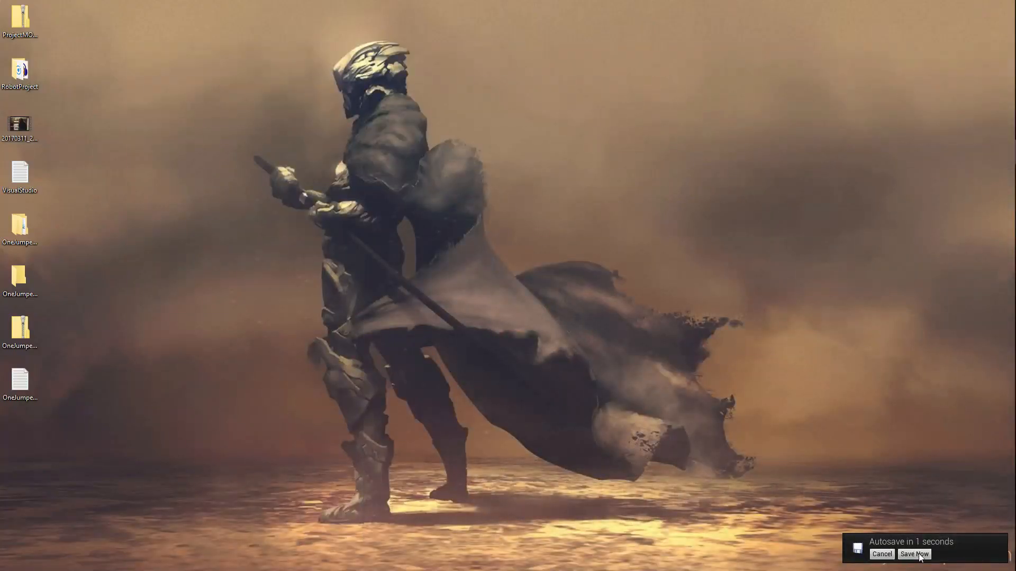
pyautogui.click(1005, 409)
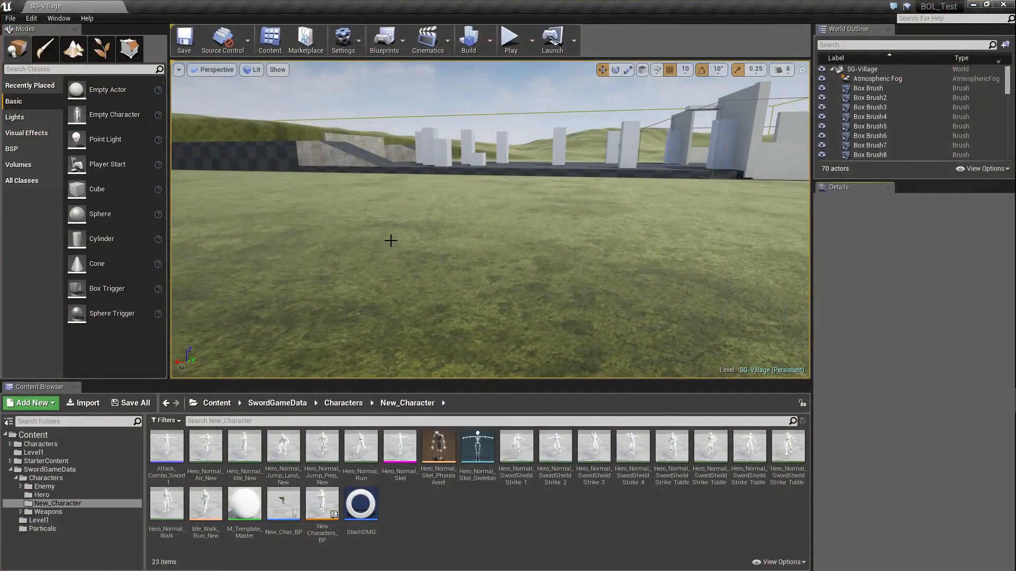
pyautogui.moveTo(443, 208); pyautogui.dragTo(461, 243, button='right')
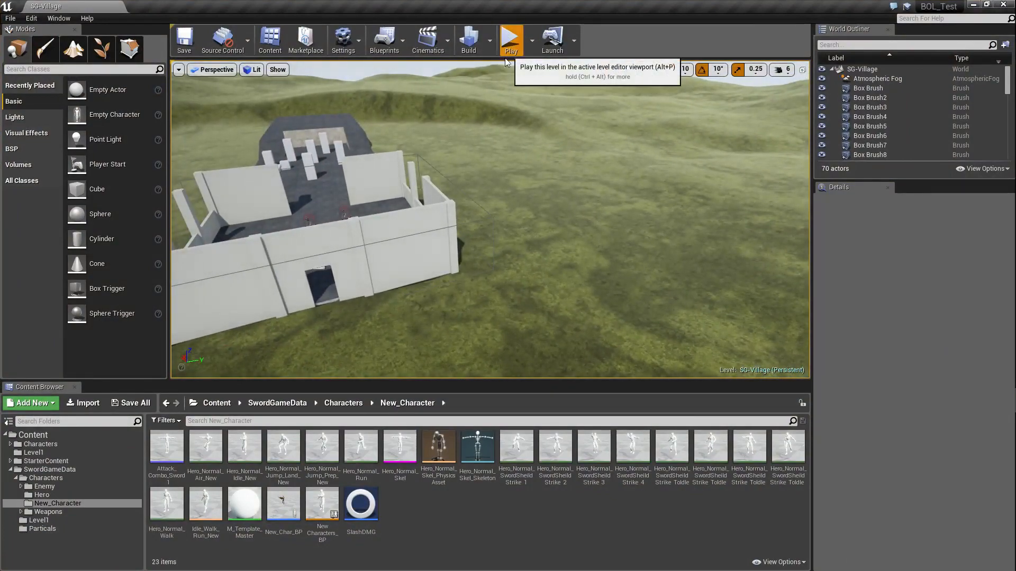
pyautogui.click(509, 42)
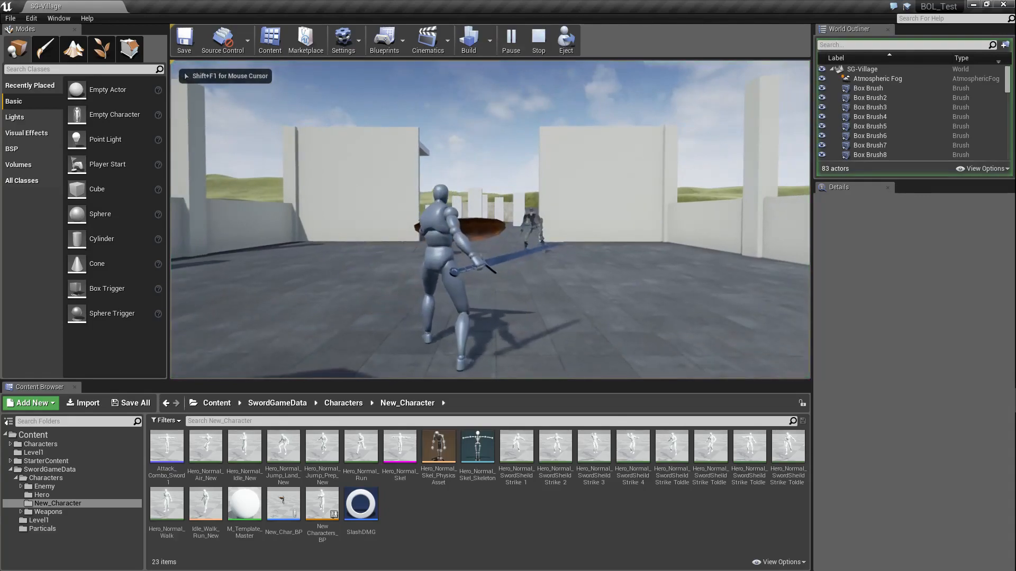
pyautogui.hotkey('shift', 'F1')
pyautogui.press('F11')
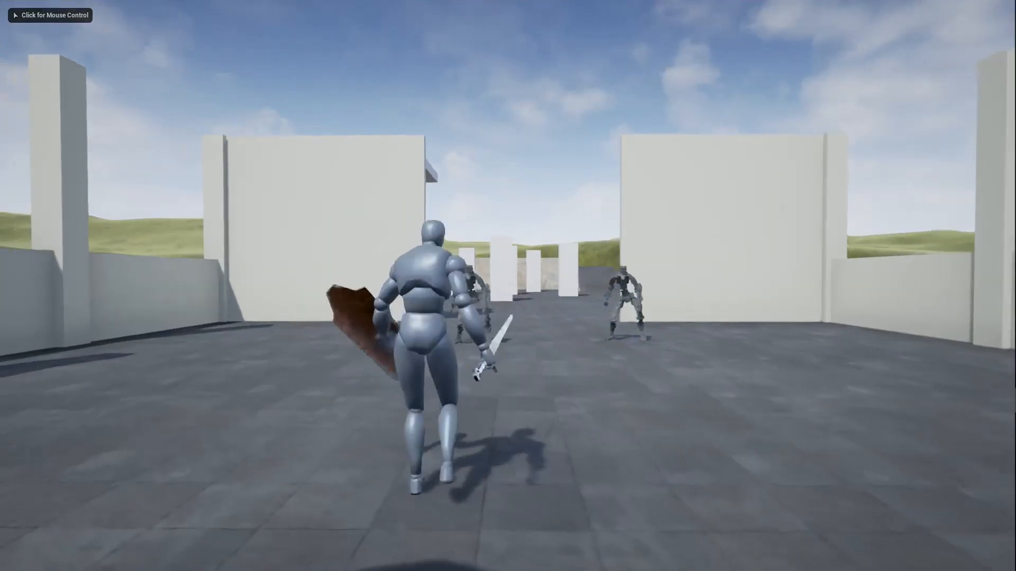
# Step: Fight the skeletal enemies with the sword-and-shield character to observe their hit reactions, and end the full-screen play session
pyautogui.press('w')
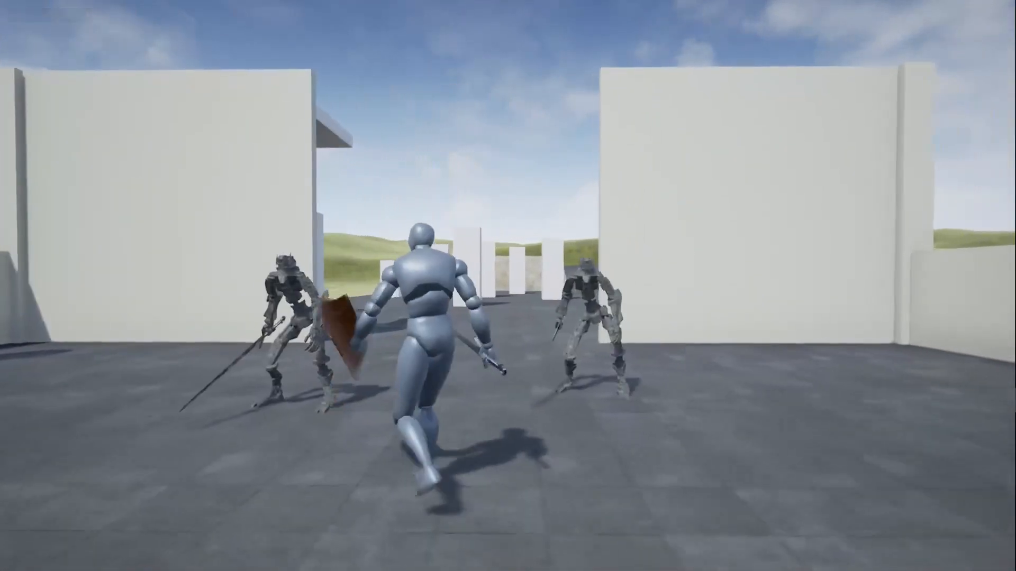
pyautogui.press('w')
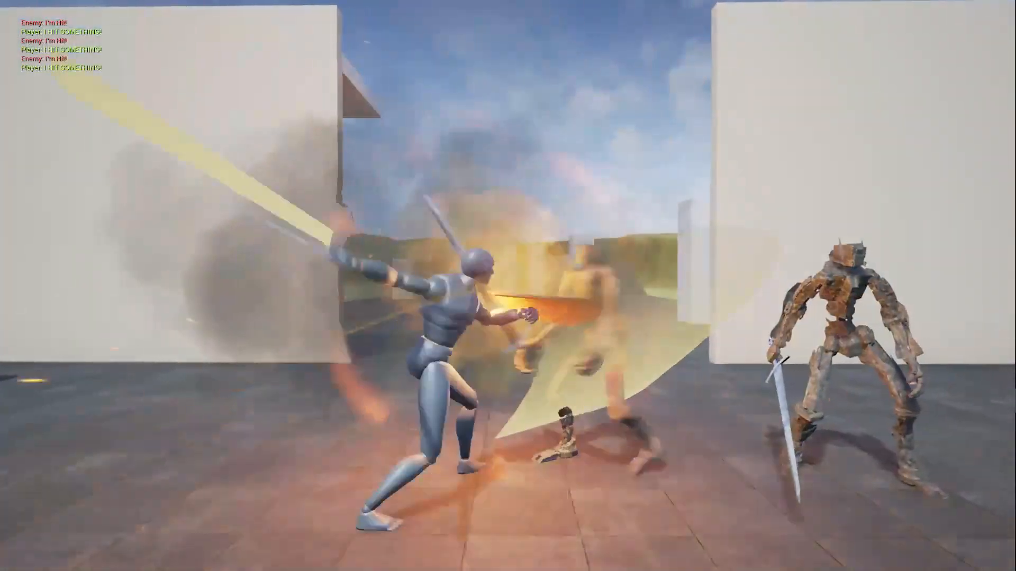
pyautogui.press('s')
pyautogui.press('w')
pyautogui.press('w')
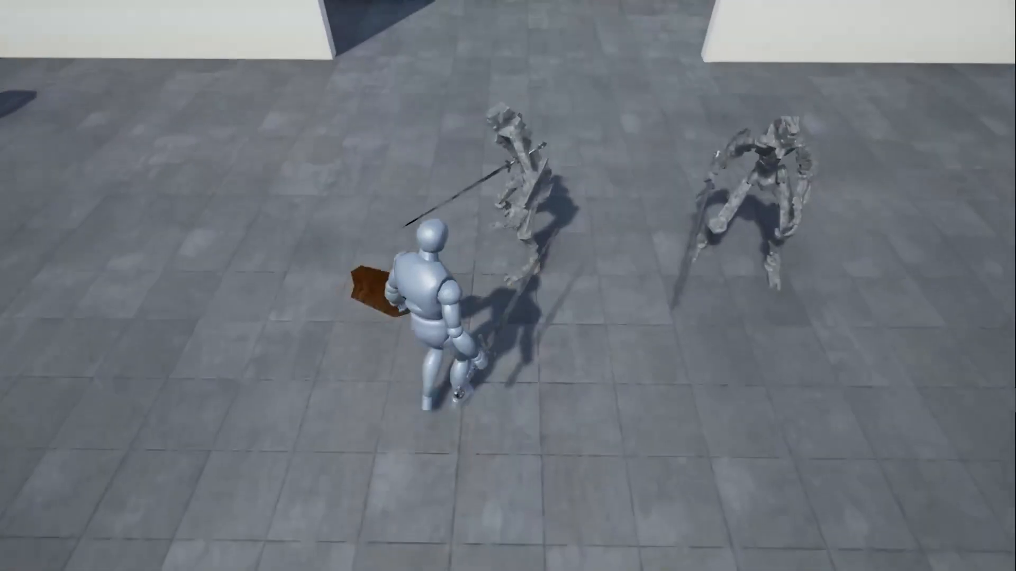
pyautogui.press('w')
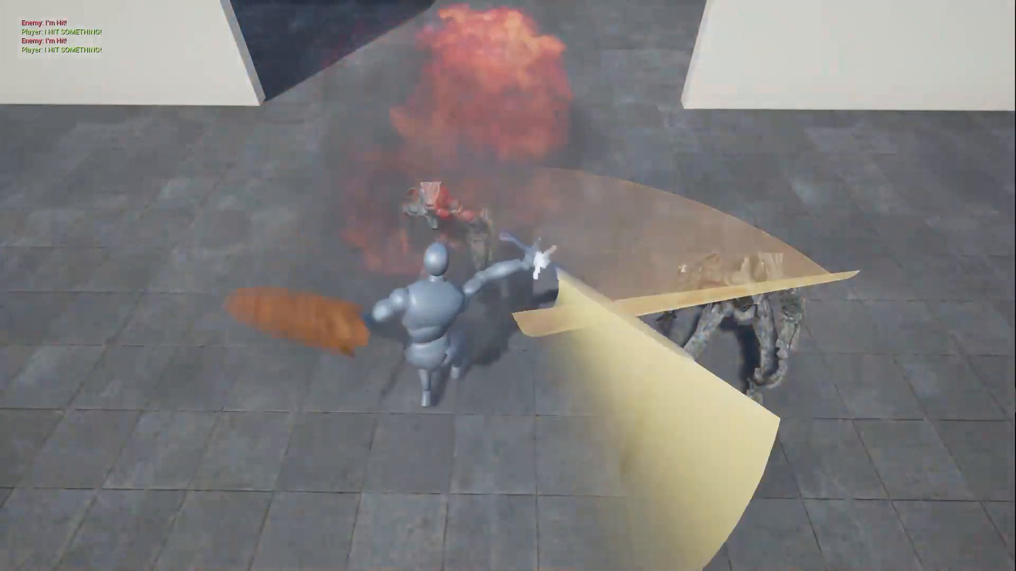
pyautogui.press('w')
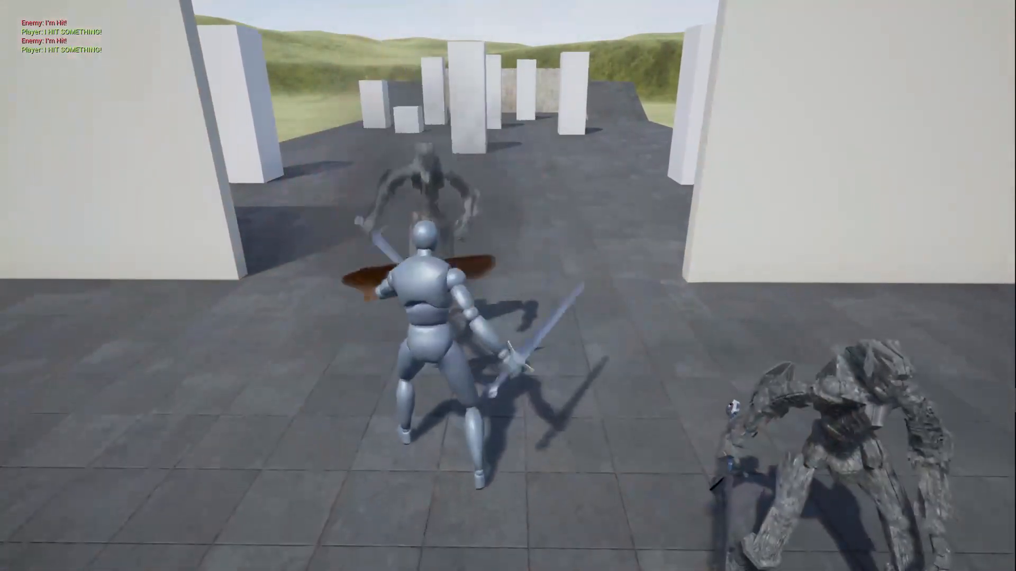
pyautogui.press('a')
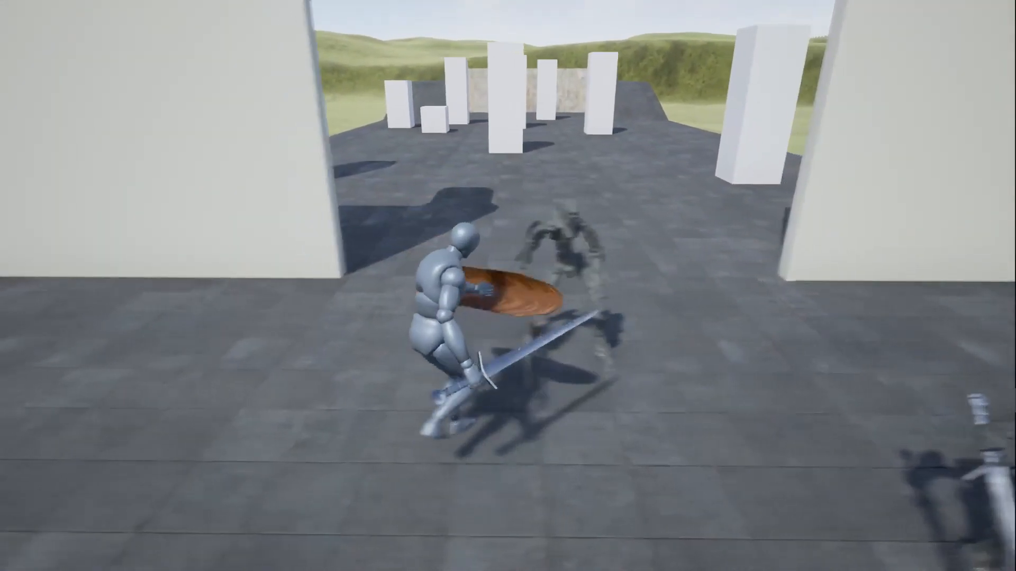
pyautogui.press('s')
pyautogui.press('d')
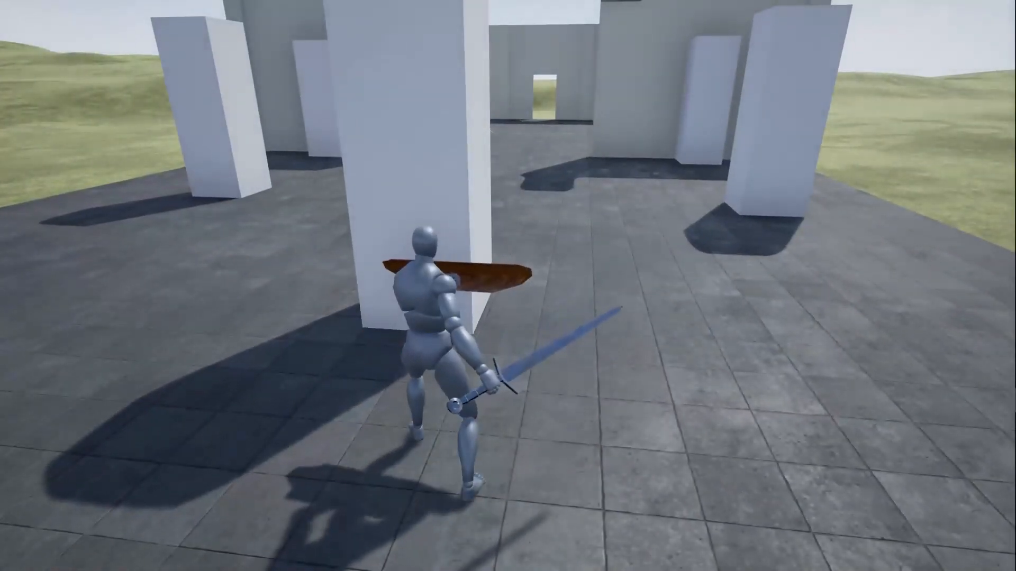
pyautogui.press('Escape')
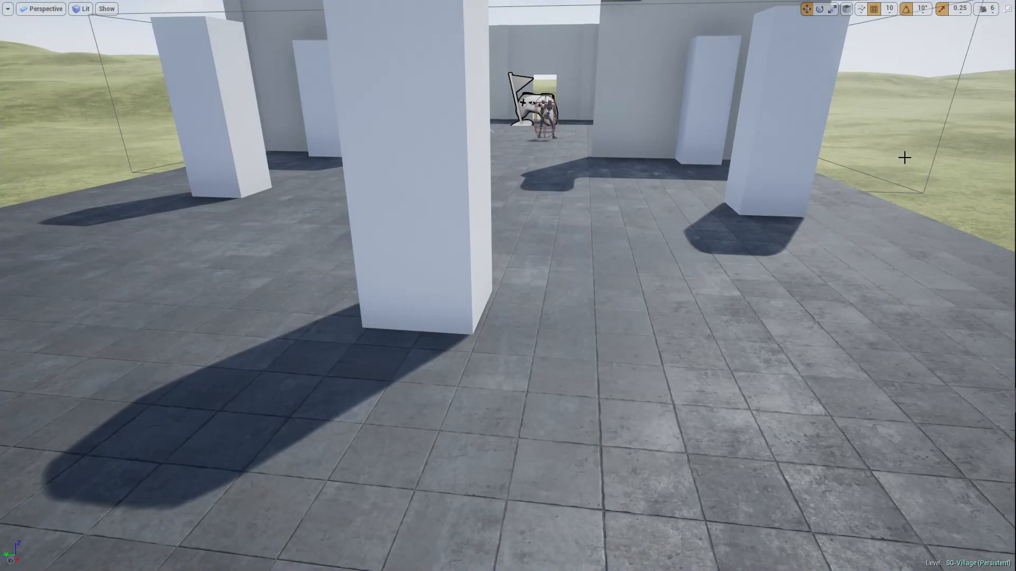
pyautogui.press('F11')
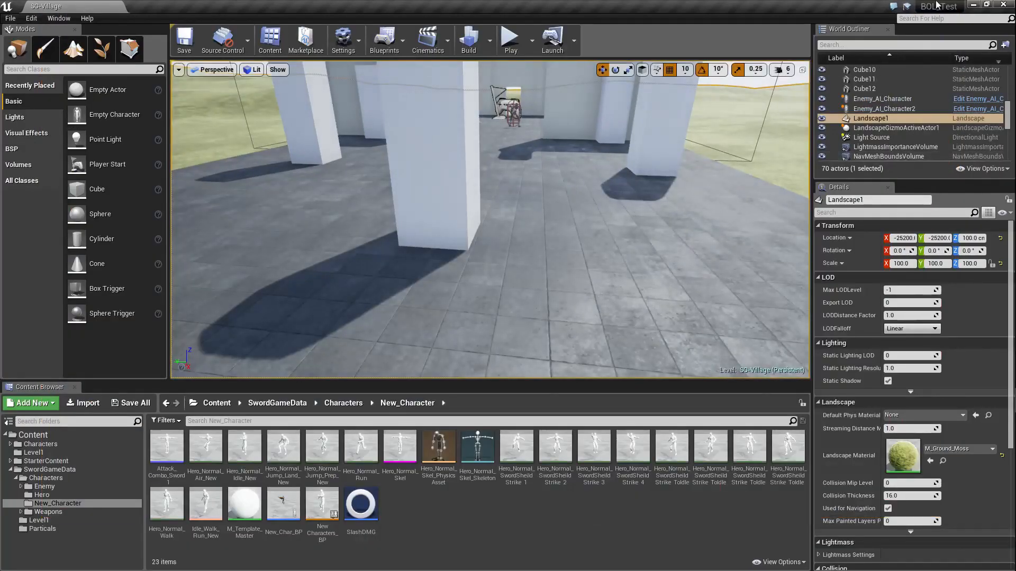
# Step: Switch back to the tutorialGame project in Unreal Editor and start playing the ReaseachCenterLower level
pyautogui.click(973, 4)
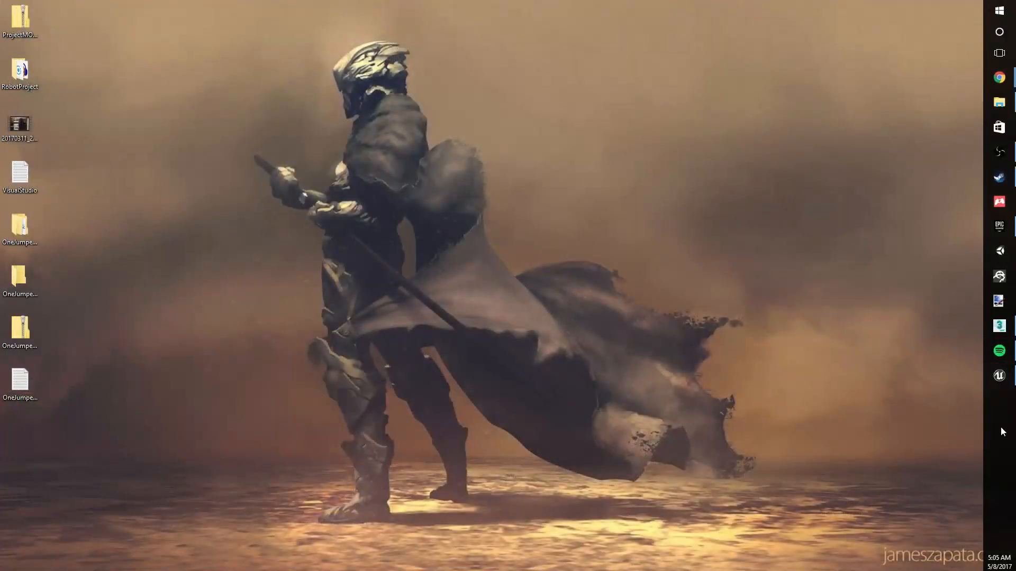
pyautogui.click(1008, 385)
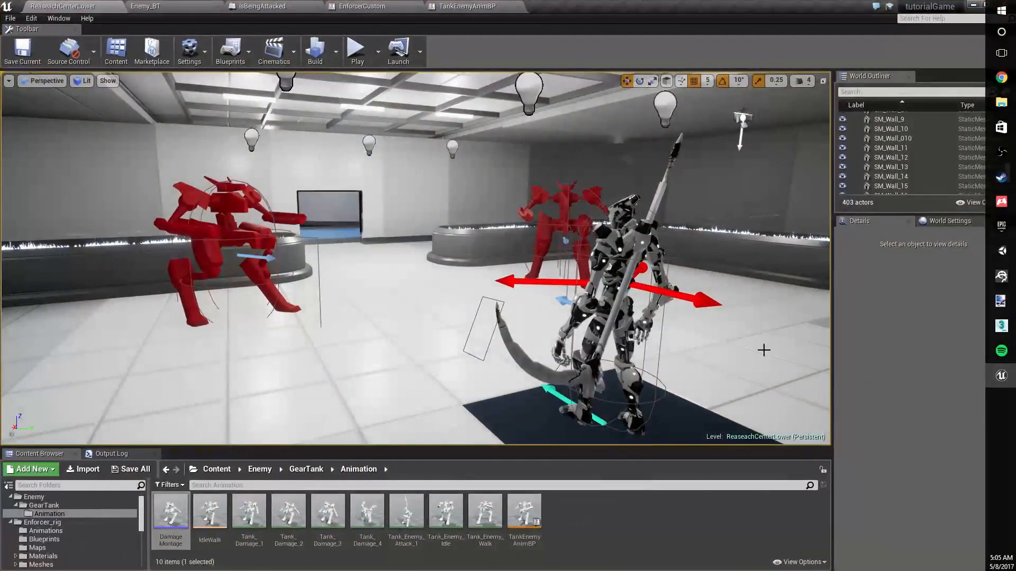
pyautogui.moveTo(416, 258); pyautogui.dragTo(326, 248, button='right')
pyautogui.press('d')
pyautogui.press('d')
pyautogui.press('s')
pyautogui.press('w')
pyautogui.click(364, 49)
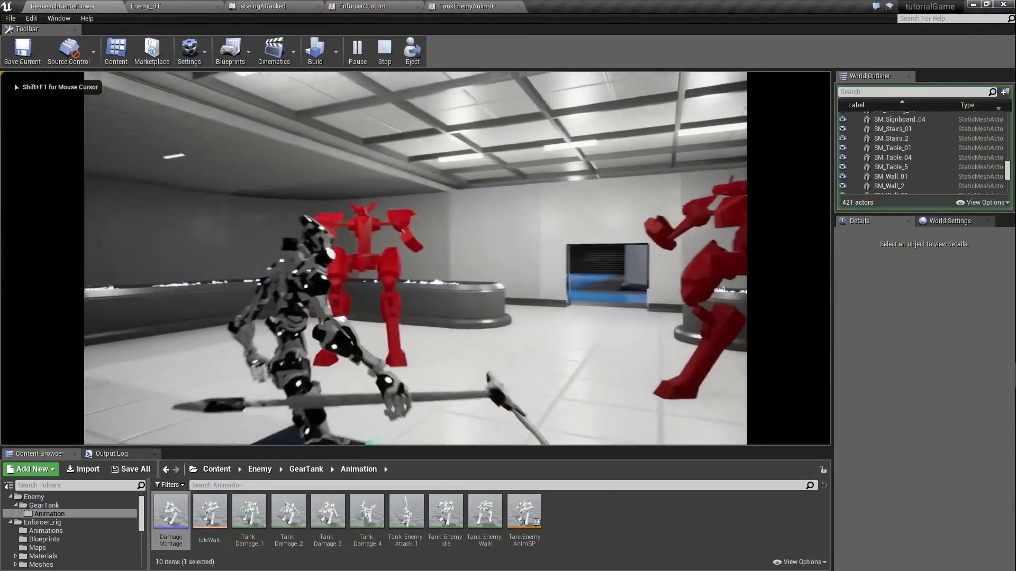
# Step: Attack both red tank enemies with the Enforcer's weapon to test their damage reactions, and stop the play session
pyautogui.click(415, 258)
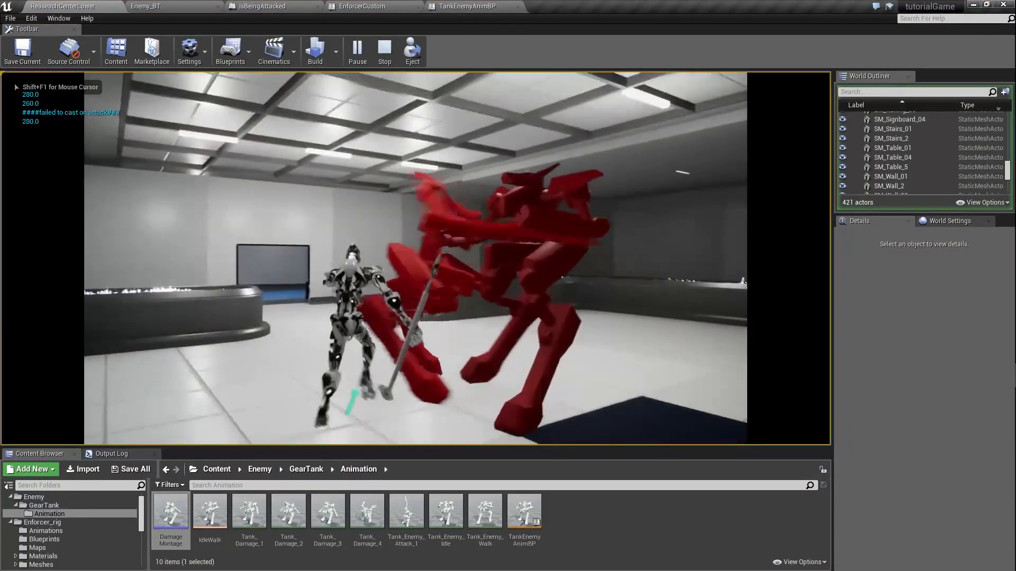
pyautogui.click(415, 258)
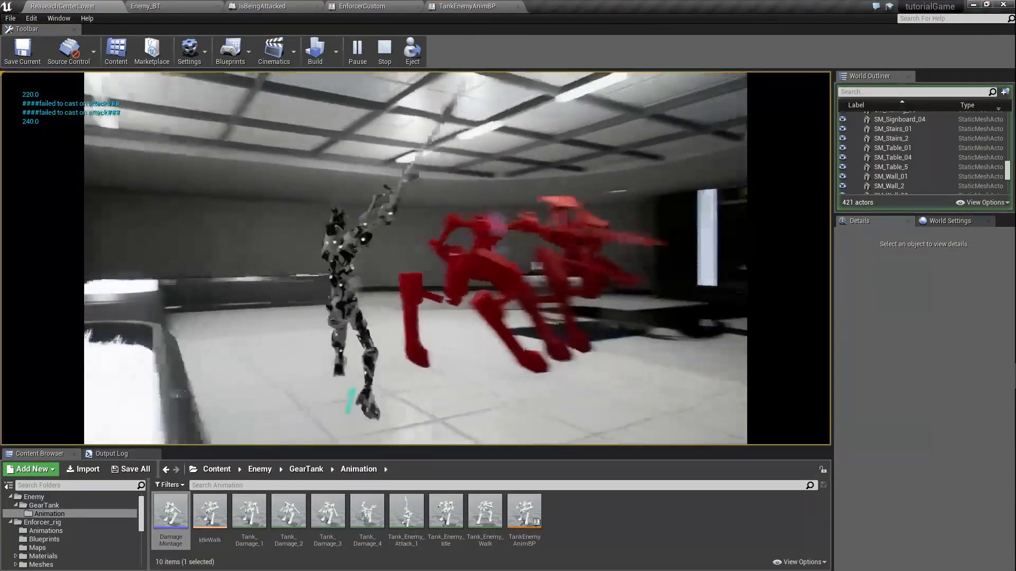
pyautogui.click(415, 259)
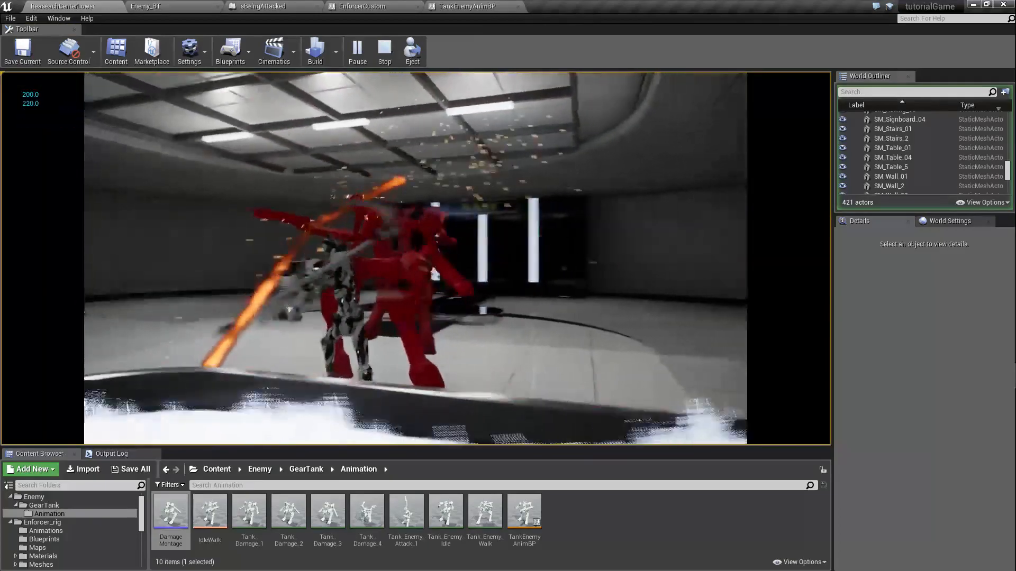
pyautogui.click(415, 258)
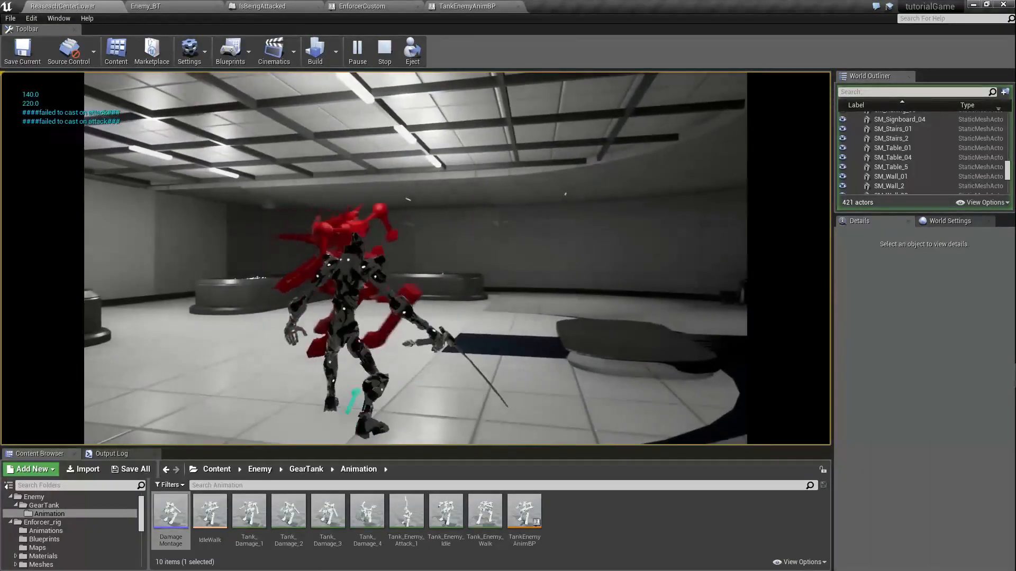
pyautogui.click(415, 258)
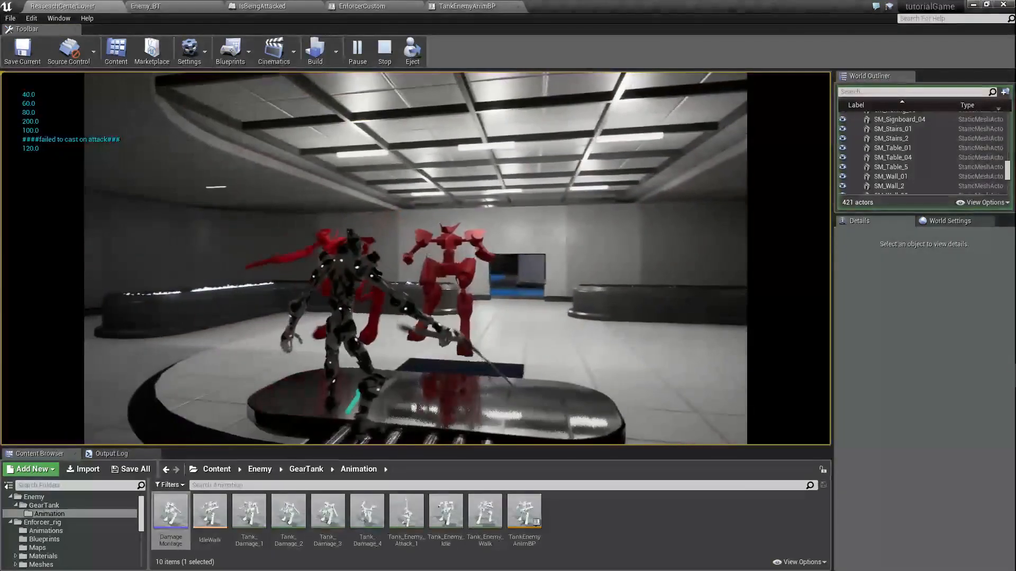
pyautogui.click(415, 258)
pyautogui.click(415, 259)
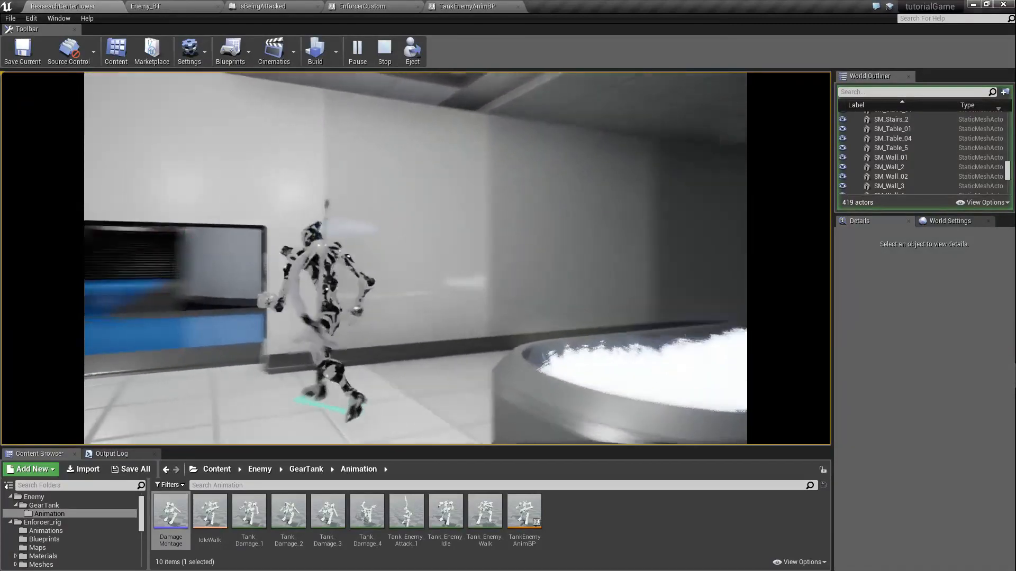
pyautogui.press('Escape')
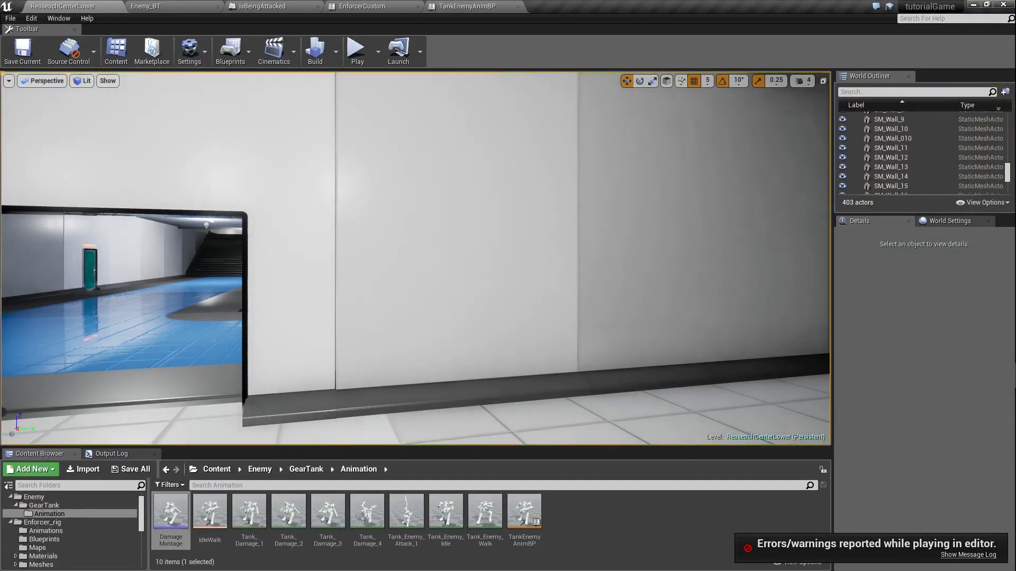
# Step: Examine the other group of red tank enemies standing around the large dark machines in the level
pyautogui.moveTo(416, 258); pyautogui.dragTo(371, 272, button='right')
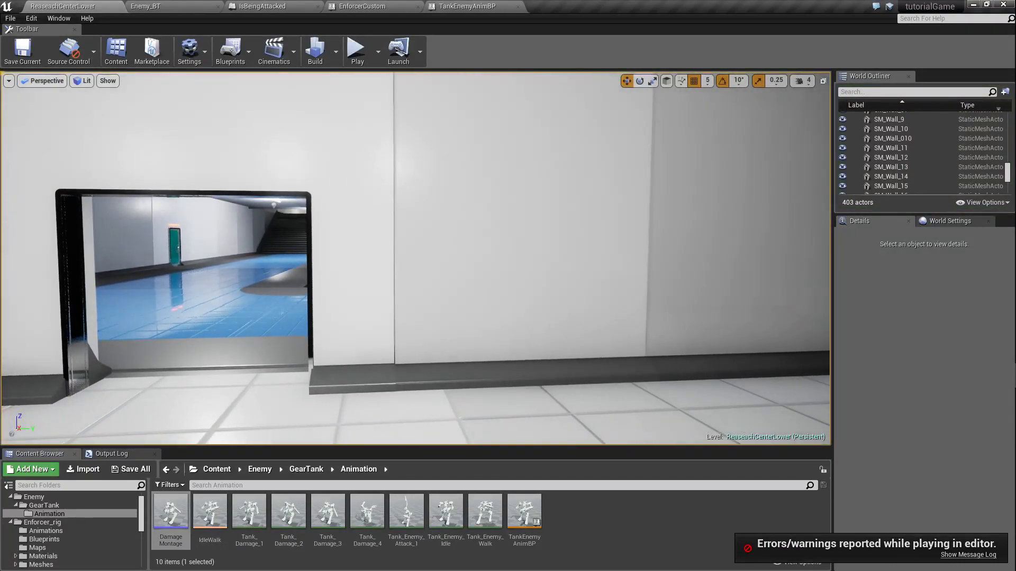
pyautogui.moveTo(282, 281); pyautogui.dragTo(267, 250, button='right')
pyautogui.press('w')
pyautogui.press('w')
pyautogui.press('w')
pyautogui.press('w')
pyautogui.press('s')
pyautogui.press('s')
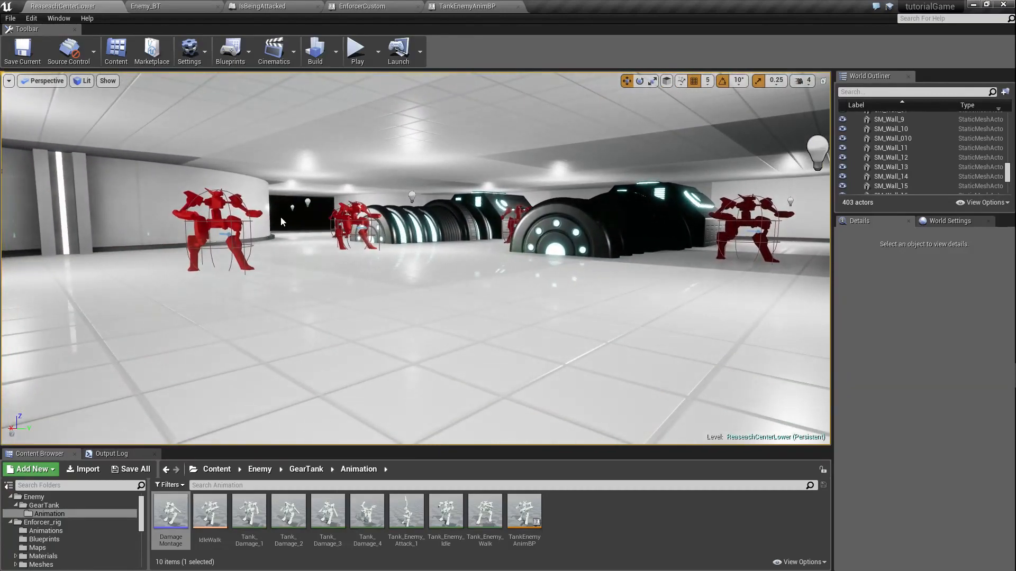